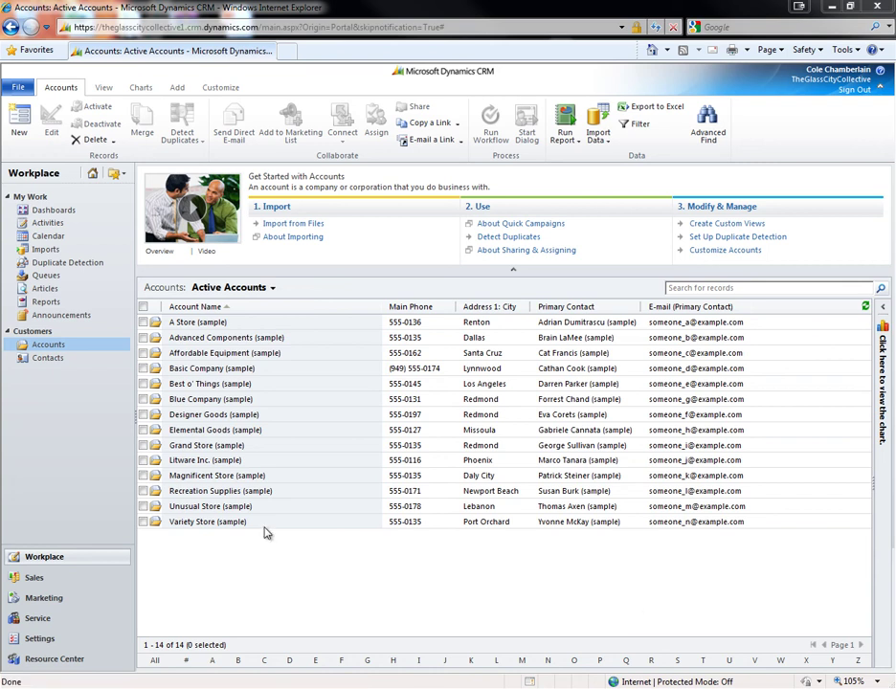
Open the sales lead with the topic "Good prospect from trade show" and display its activities
{"action": "left_click", "coordinate": [52, 578]}
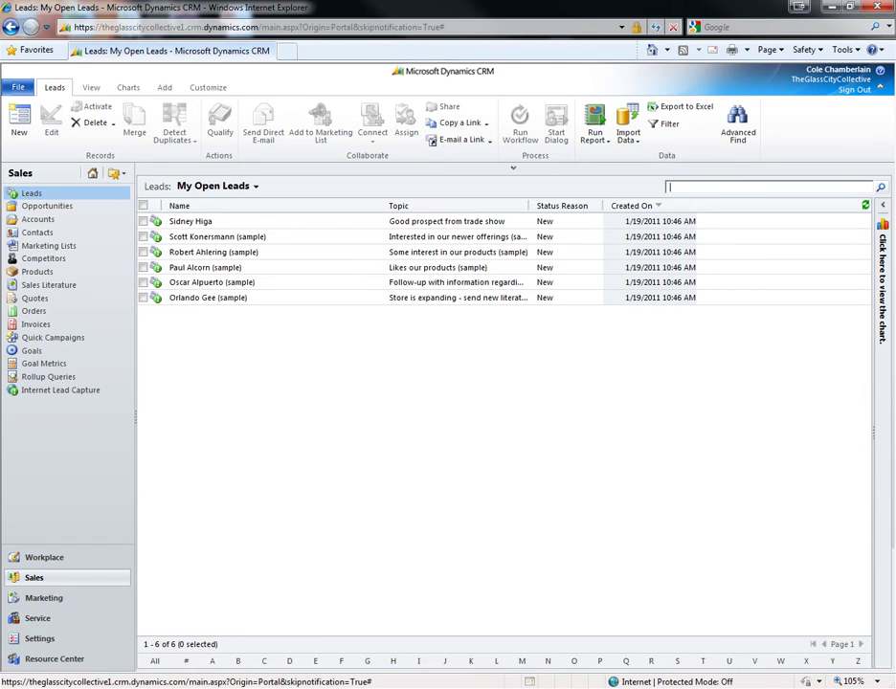
{"action": "left_click", "coordinate": [190, 223]}
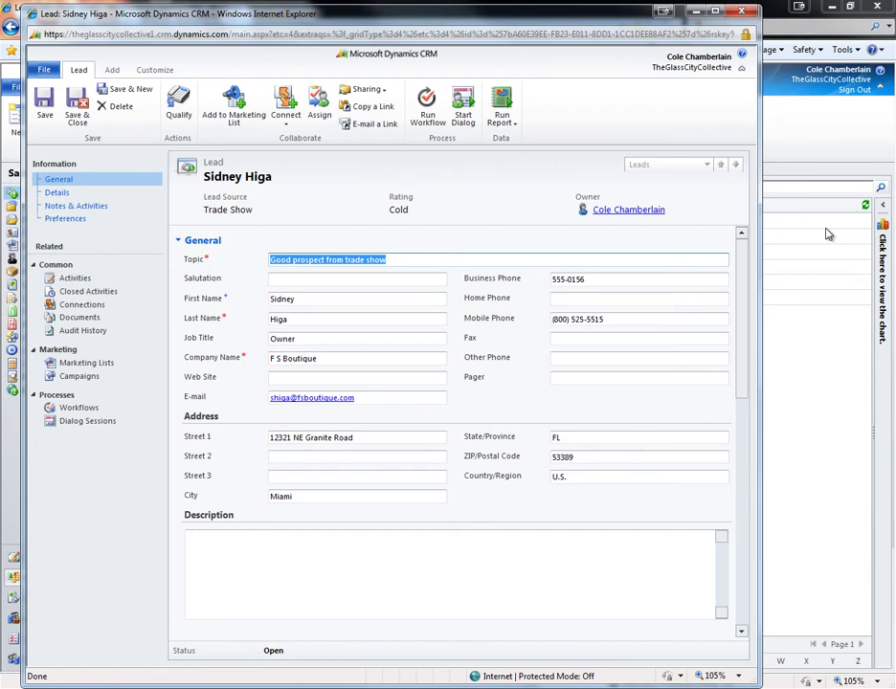
{"action": "left_click", "coordinate": [92, 282]}
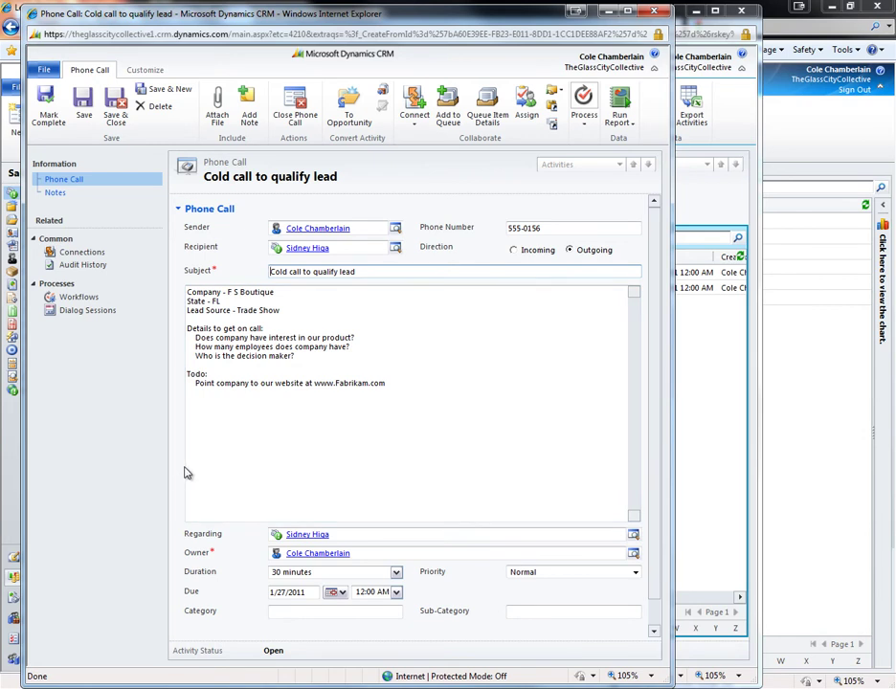
Add the note "The call went well. Company wants to move forward." to the "Cold call to qualify lead" phone call and mark it complete
{"action": "scroll", "coordinate": [185, 476], "scroll_direction": "down", "scroll_amount": 1}
{"action": "left_click", "coordinate": [191, 623]}
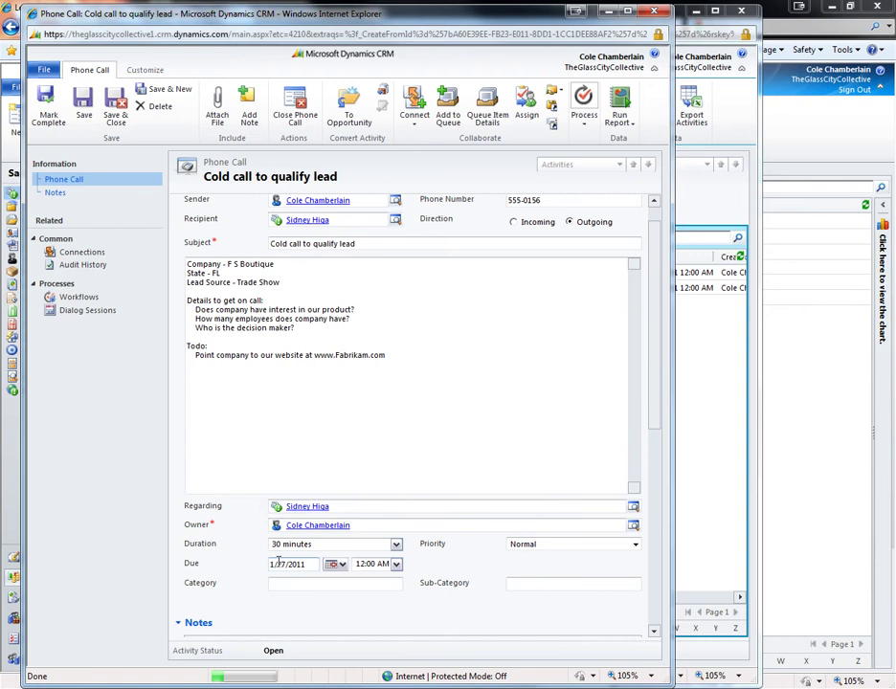
{"action": "left_click", "coordinate": [234, 379]}
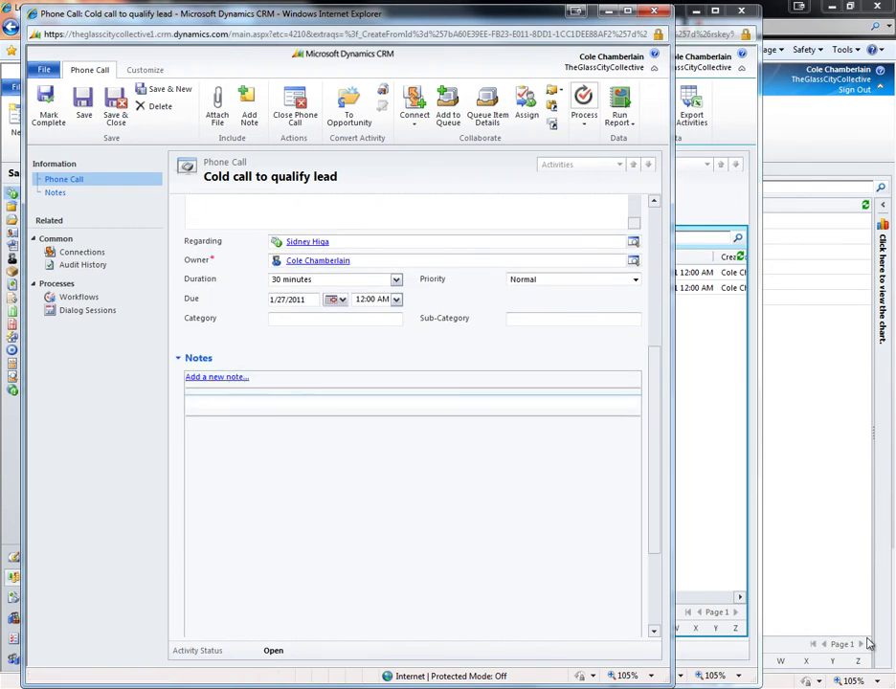
{"action": "type", "text": "The call went well. Company wan"}
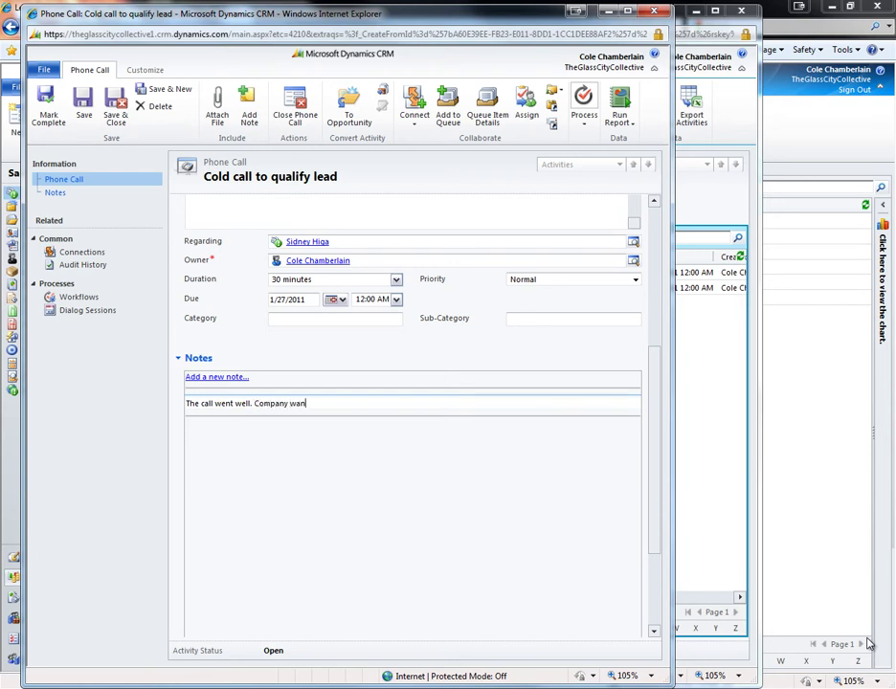
{"action": "type", "text": "ts to move forward."}
{"action": "key", "text": "BackSpace"}
{"action": "left_click", "coordinate": [472, 620]}
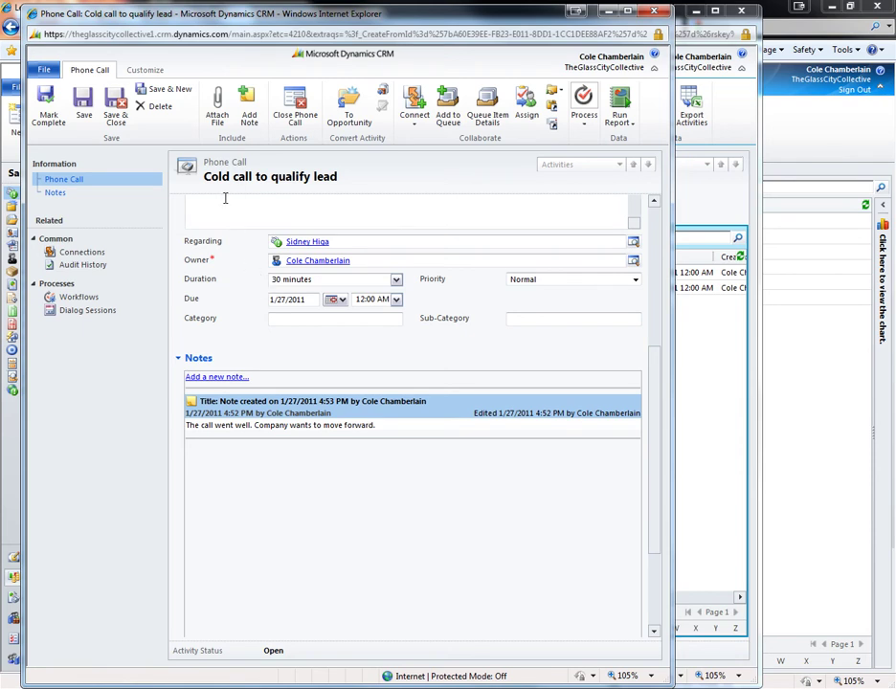
{"action": "left_click", "coordinate": [48, 115]}
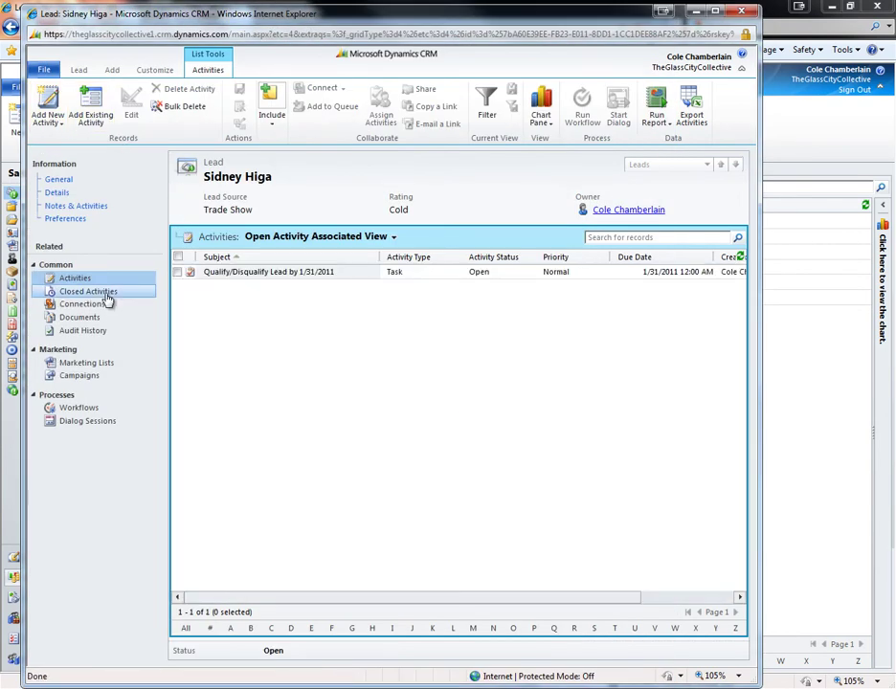
Check the lead's closed activities for the "Cold call to qualify lead" phone call
{"action": "left_click", "coordinate": [107, 298]}
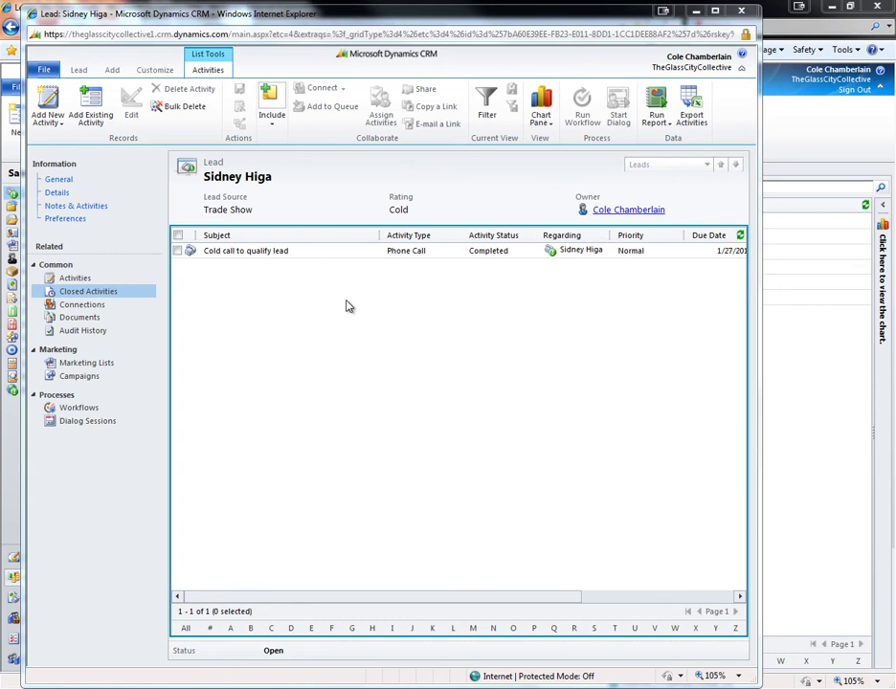
{"action": "left_click", "coordinate": [320, 252]}
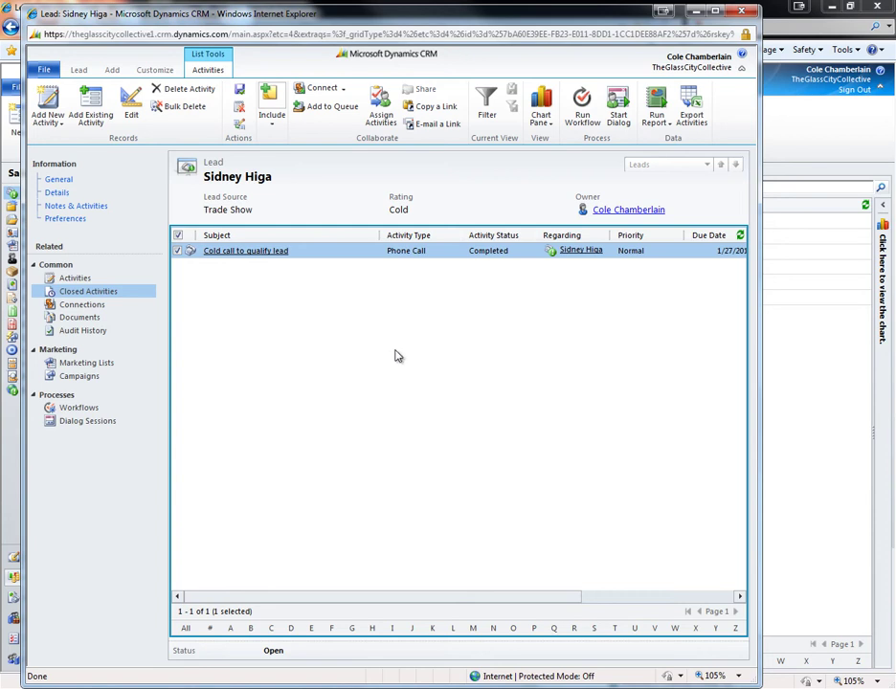
Review the lead's Qualify conversion options without applying them, and close the lead record
{"action": "left_click", "coordinate": [79, 70]}
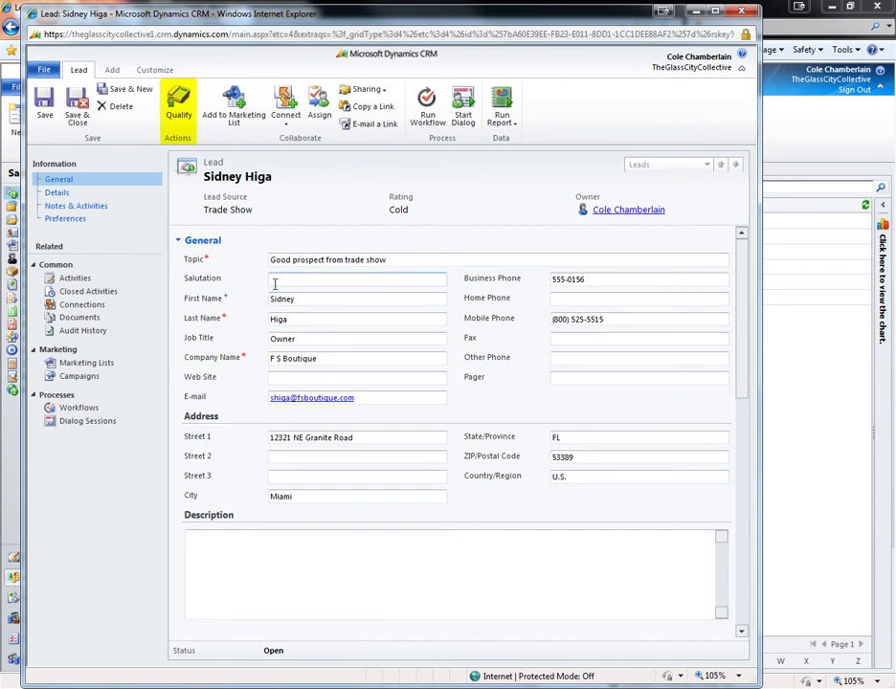
{"action": "left_click", "coordinate": [181, 107]}
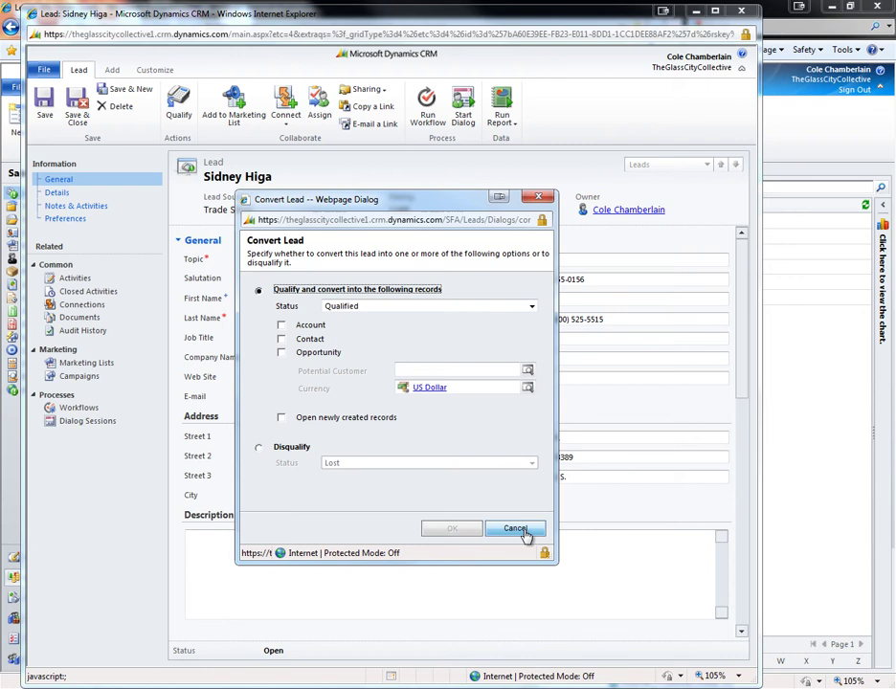
{"action": "left_click", "coordinate": [517, 530]}
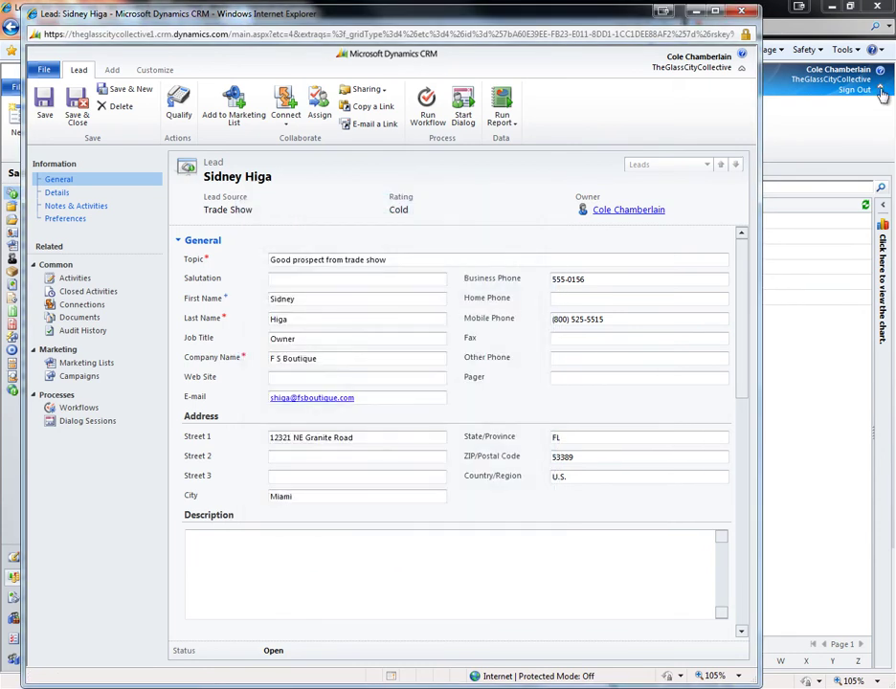
{"action": "left_click", "coordinate": [746, 13]}
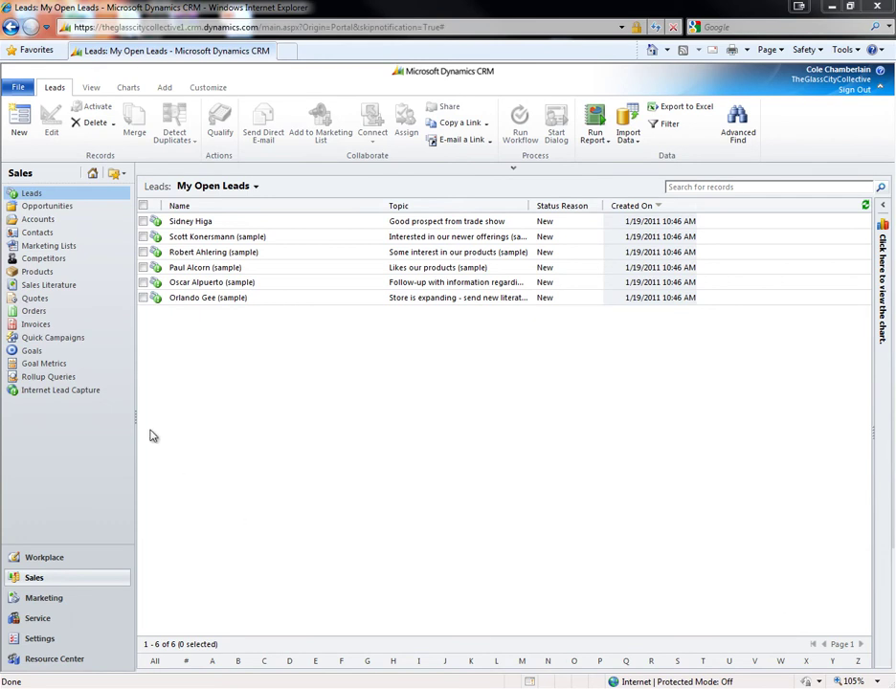
Open the sales opportunity "6 orders of Product SKU 324351" and set its revenue to System Calculated
{"action": "left_click", "coordinate": [80, 207]}
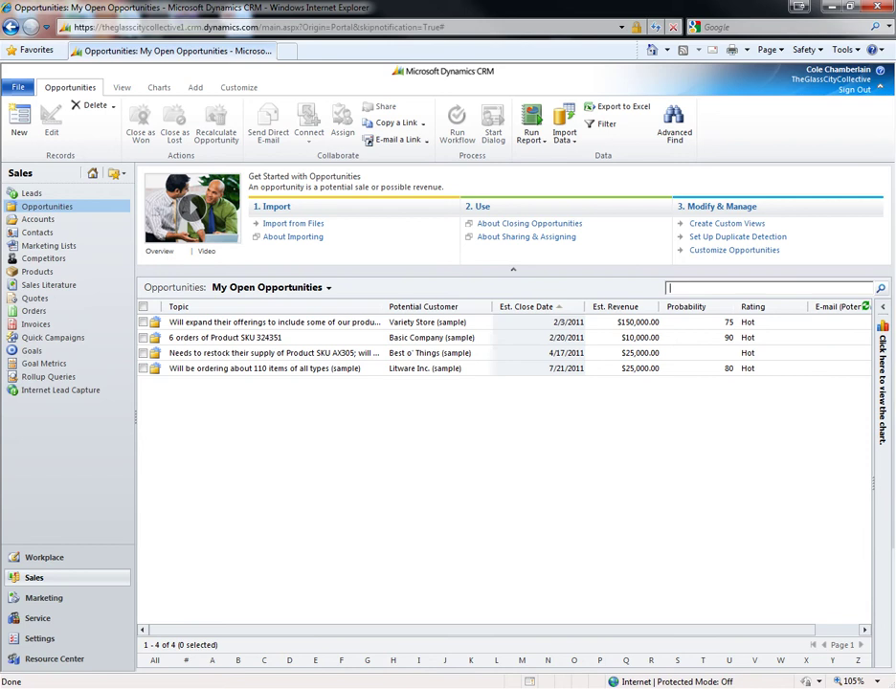
{"action": "left_click", "coordinate": [670, 288]}
{"action": "left_click", "coordinate": [263, 339]}
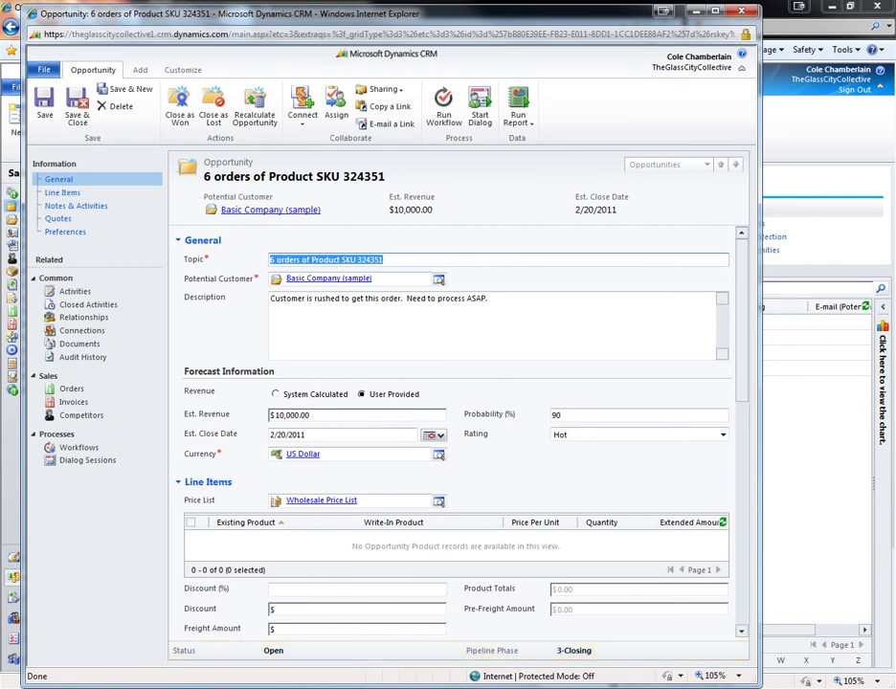
{"action": "scroll", "coordinate": [638, 465], "scroll_direction": "down", "scroll_amount": 4}
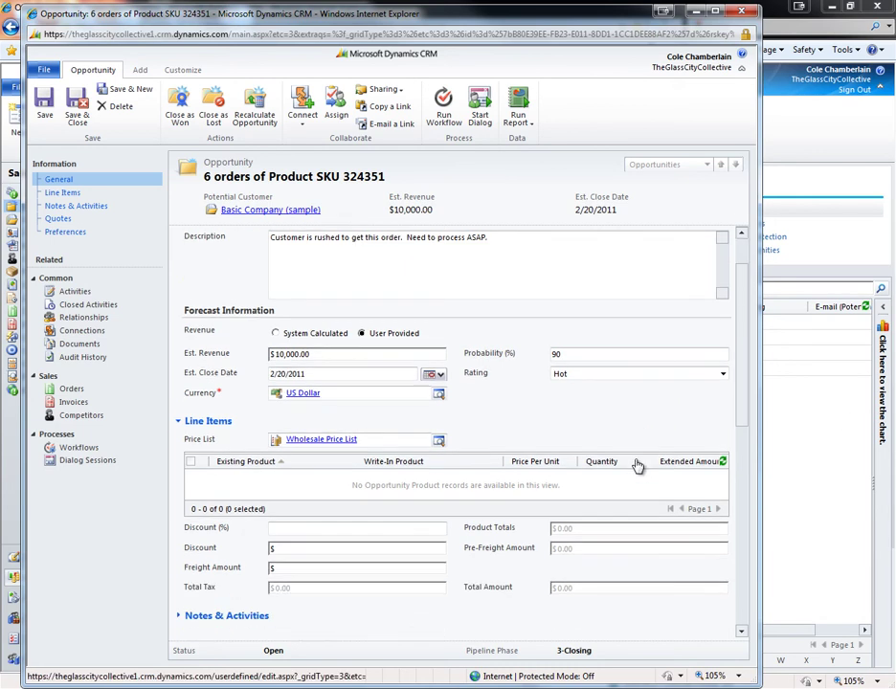
{"action": "scroll", "coordinate": [637, 465], "scroll_direction": "up", "scroll_amount": 4}
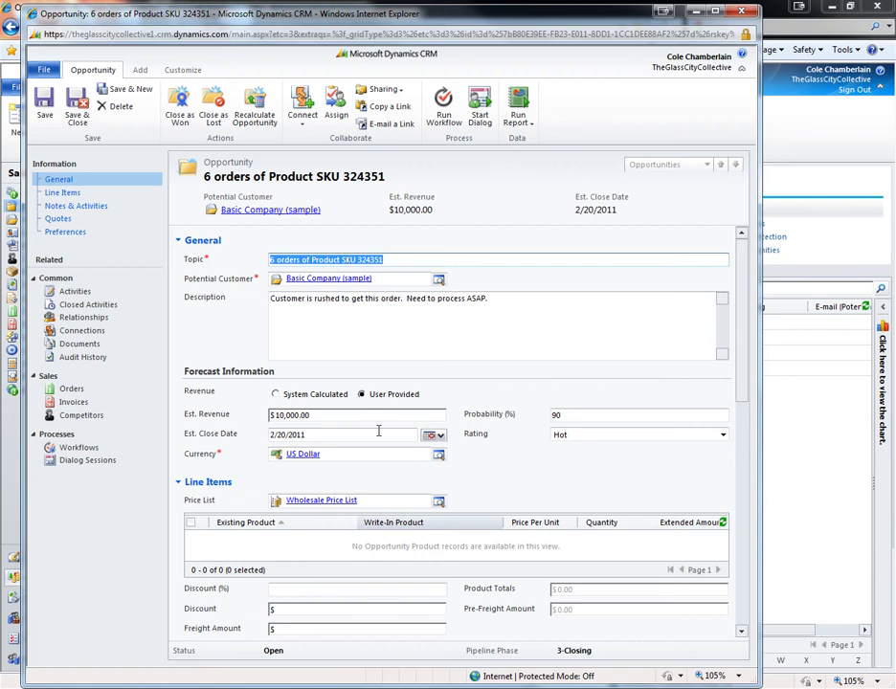
{"action": "left_click", "coordinate": [306, 400]}
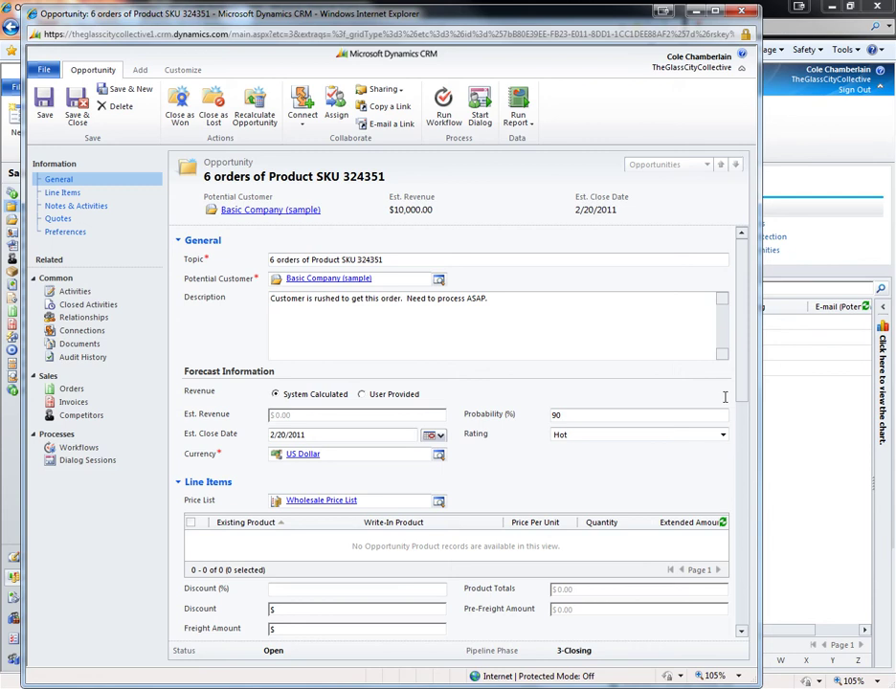
Start a new line item on the opportunity with Premium Bike Chain as the existing product
{"action": "left_click", "coordinate": [314, 553]}
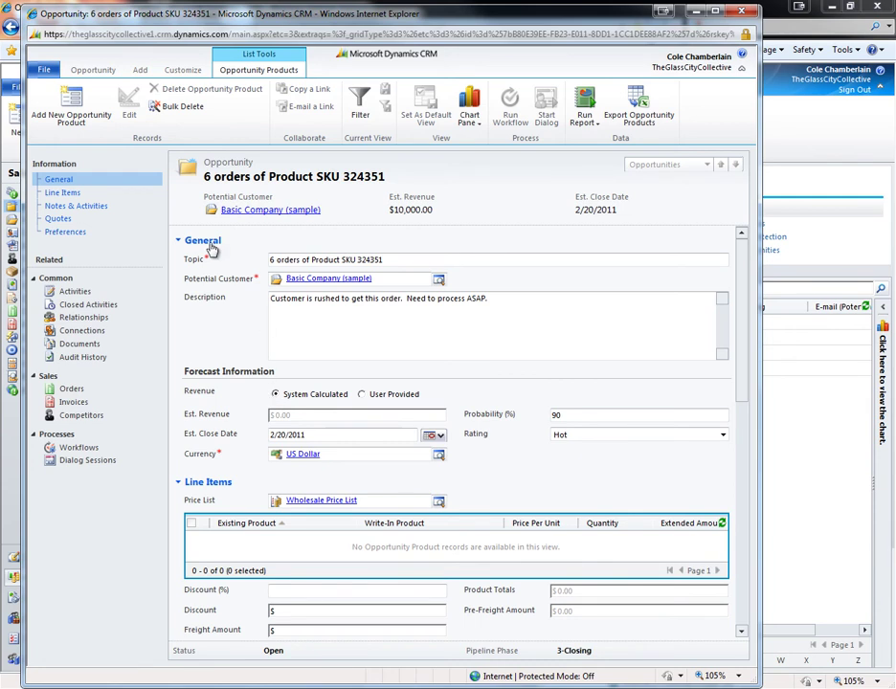
{"action": "left_click", "coordinate": [72, 105]}
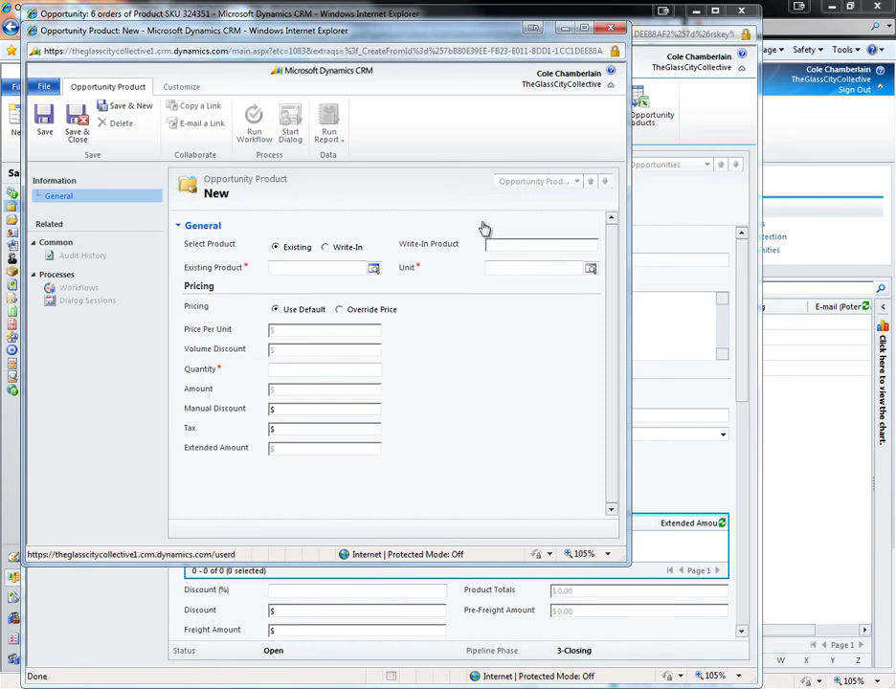
{"action": "left_click", "coordinate": [373, 269]}
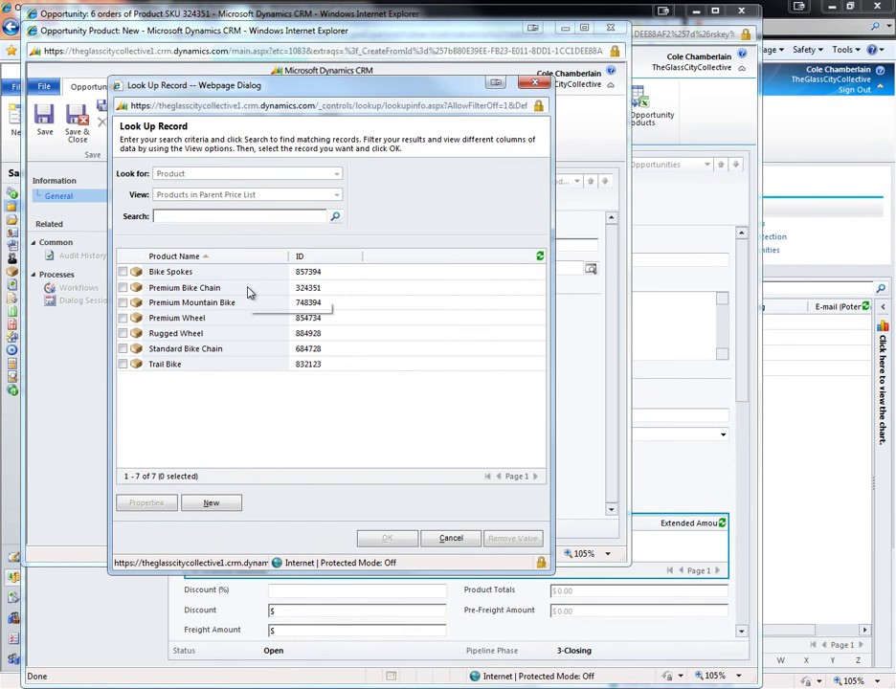
{"action": "left_click", "coordinate": [251, 289]}
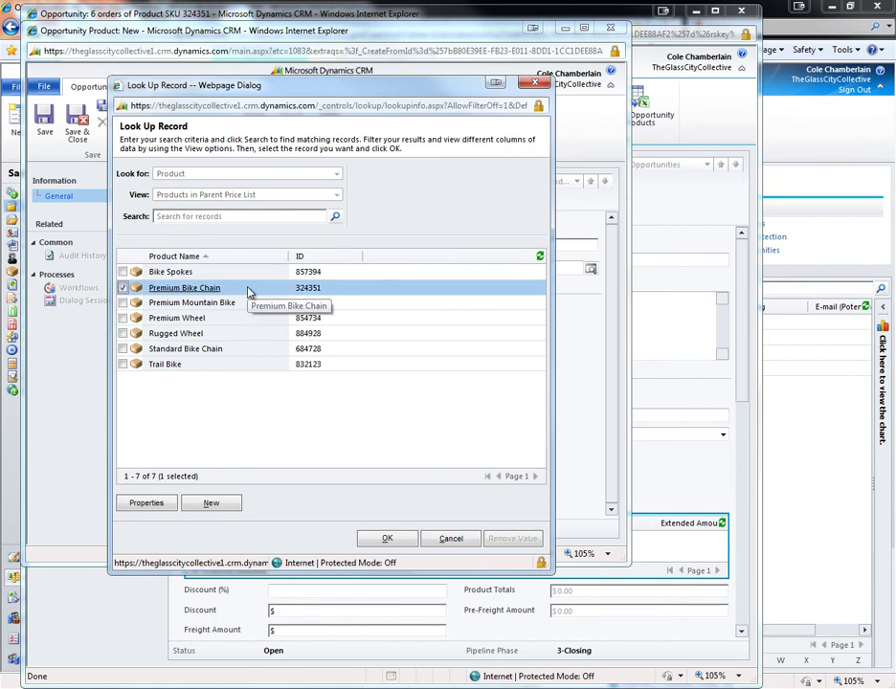
{"action": "left_click", "coordinate": [393, 539]}
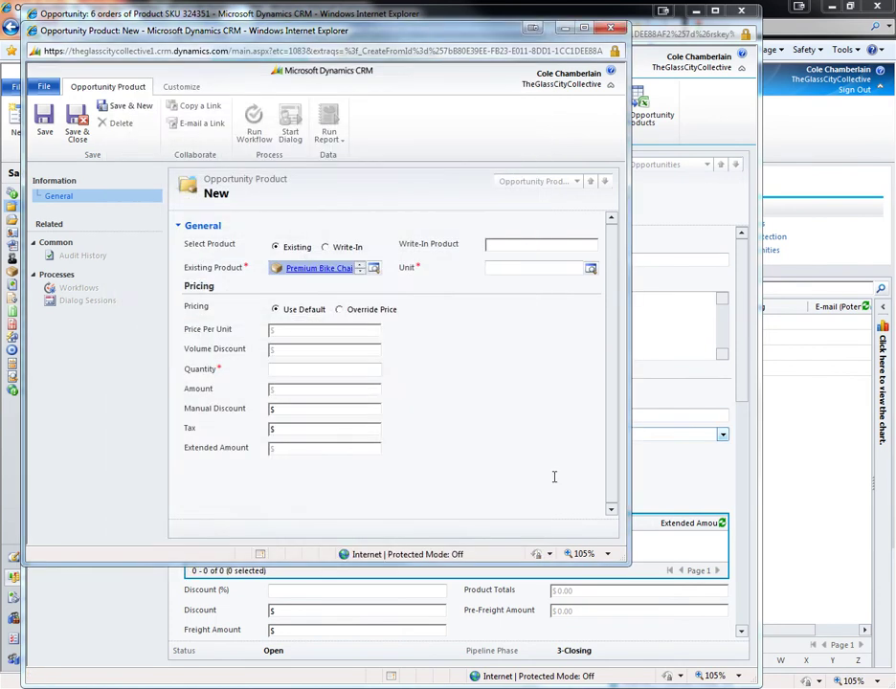
Set the line item's unit to Primary Unit and quantity to 6, and save and close it
{"action": "left_click", "coordinate": [526, 270]}
{"action": "type", "text": "pr"}
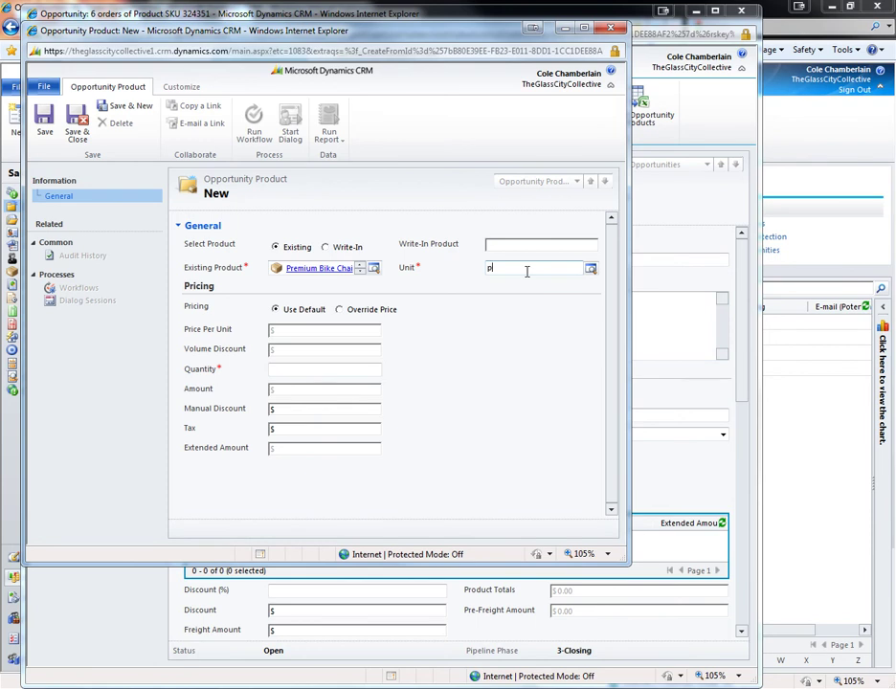
{"action": "left_click", "coordinate": [510, 290]}
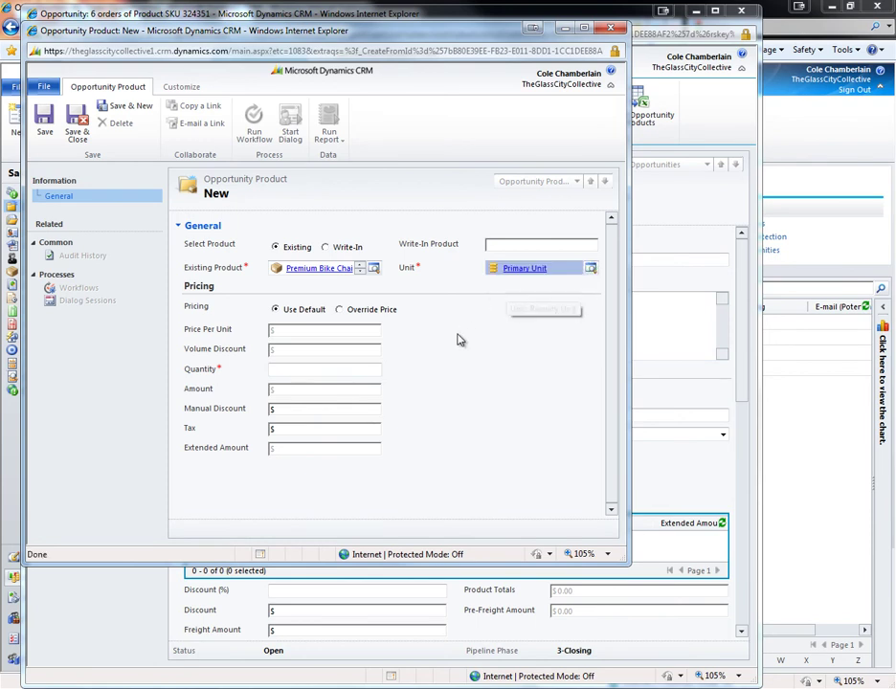
{"action": "left_click", "coordinate": [285, 371]}
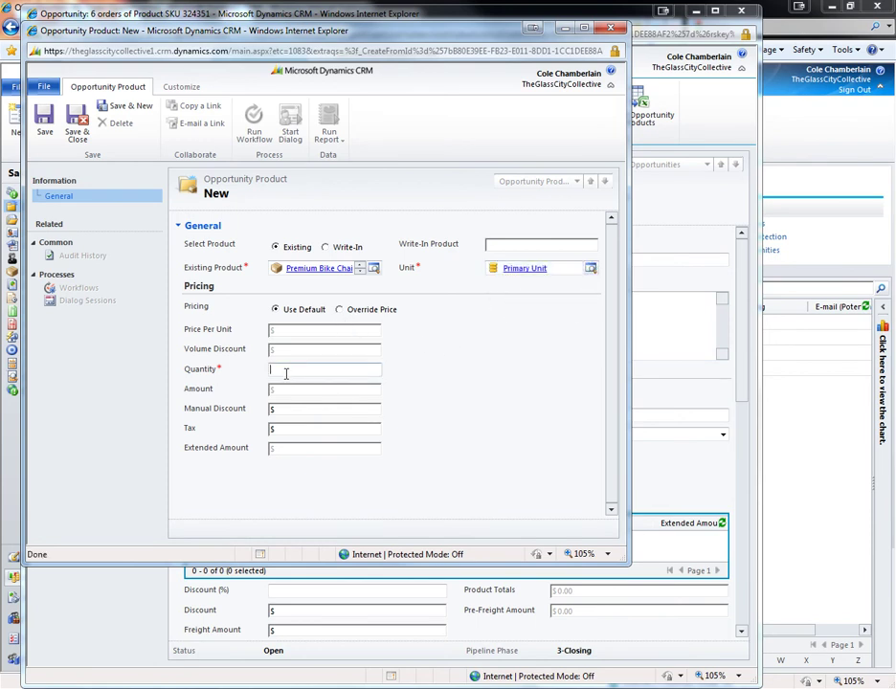
{"action": "type", "text": "6"}
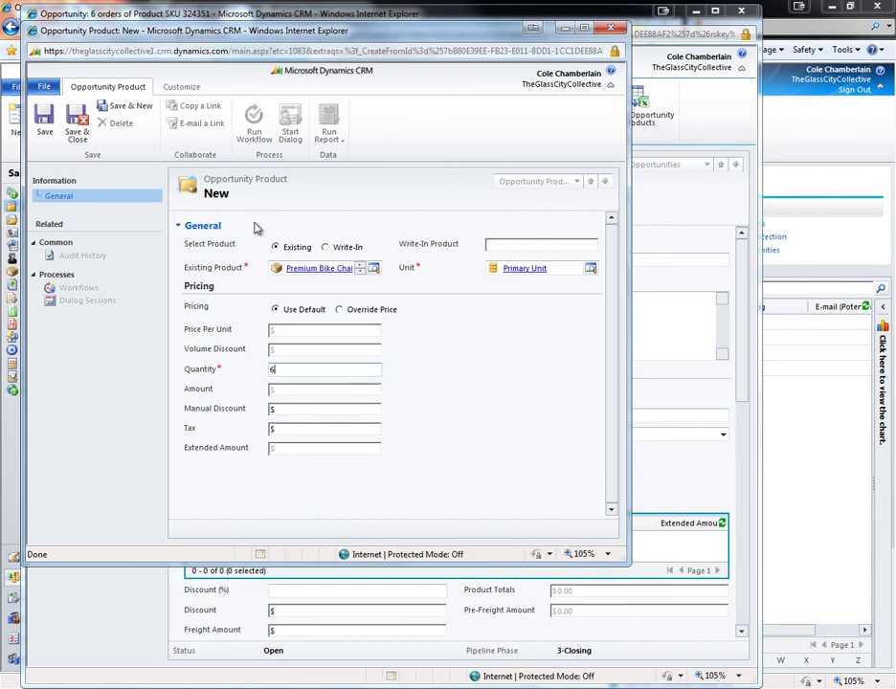
{"action": "left_click", "coordinate": [76, 132]}
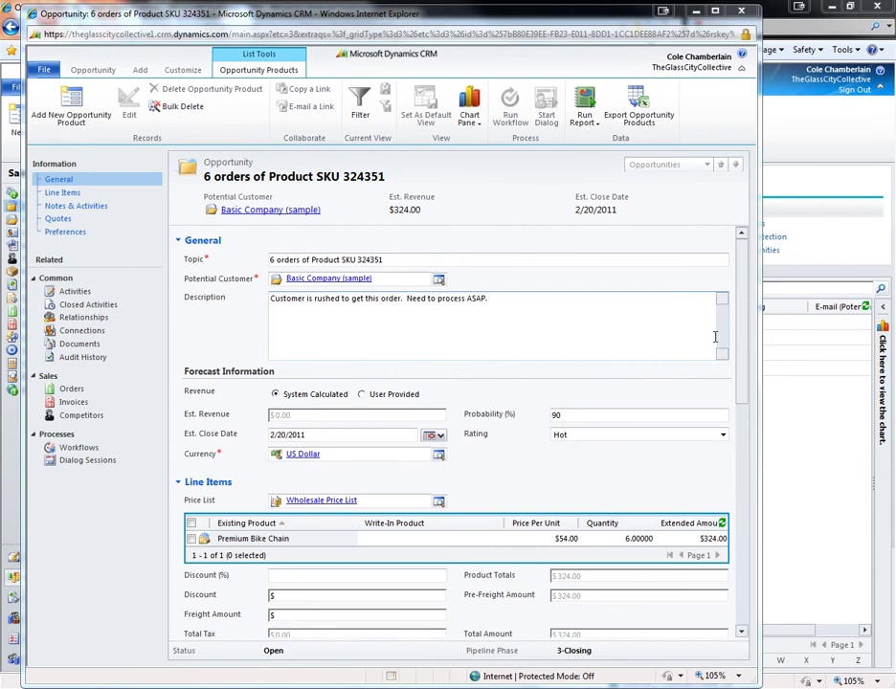
Recalculate the opportunity to update its estimated revenue from the line items
{"action": "left_click", "coordinate": [551, 393]}
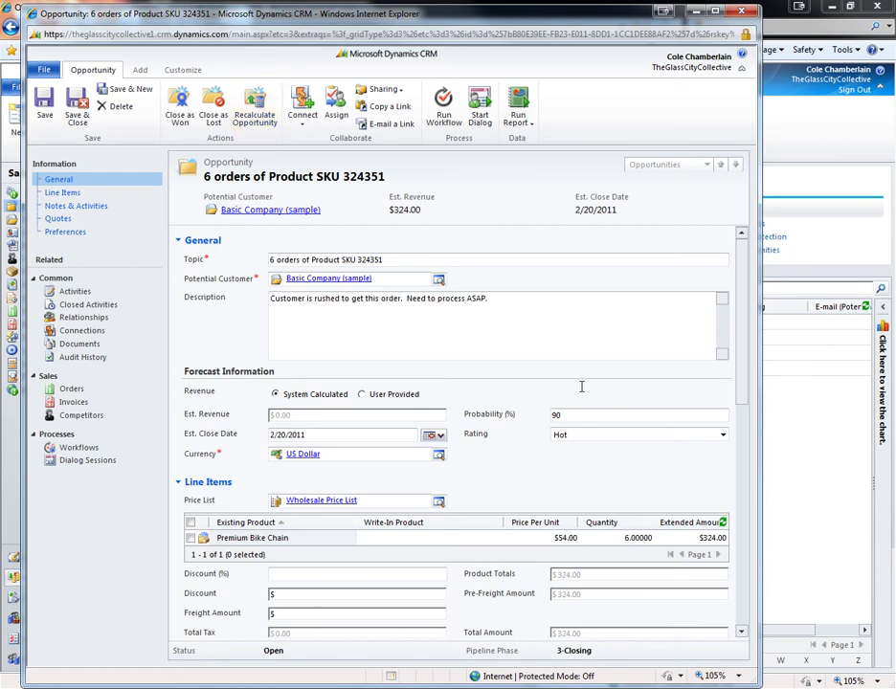
{"action": "left_click", "coordinate": [258, 123]}
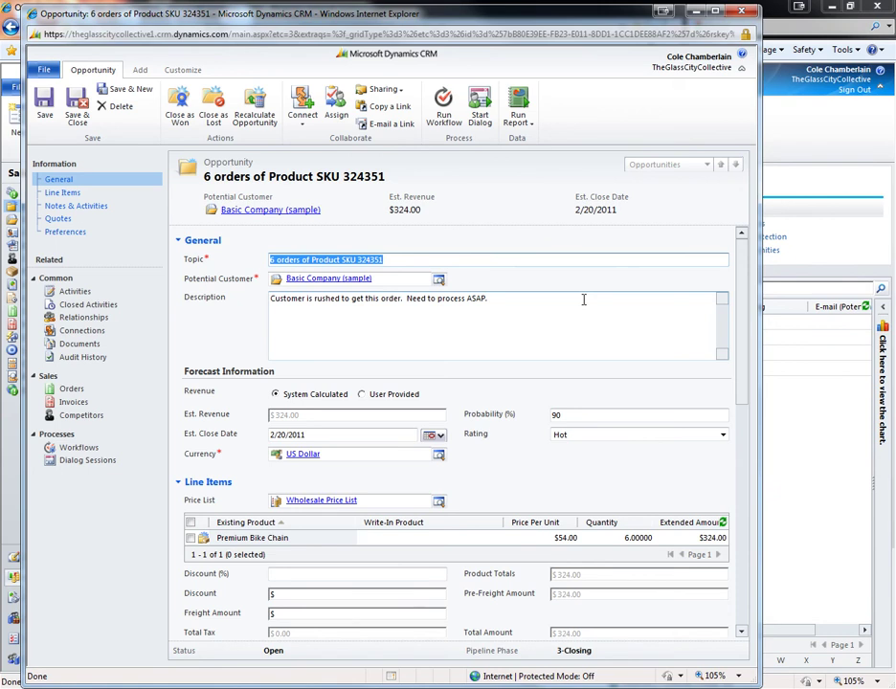
Review the opportunity's open activities and return to its general information
{"action": "left_click", "coordinate": [79, 292]}
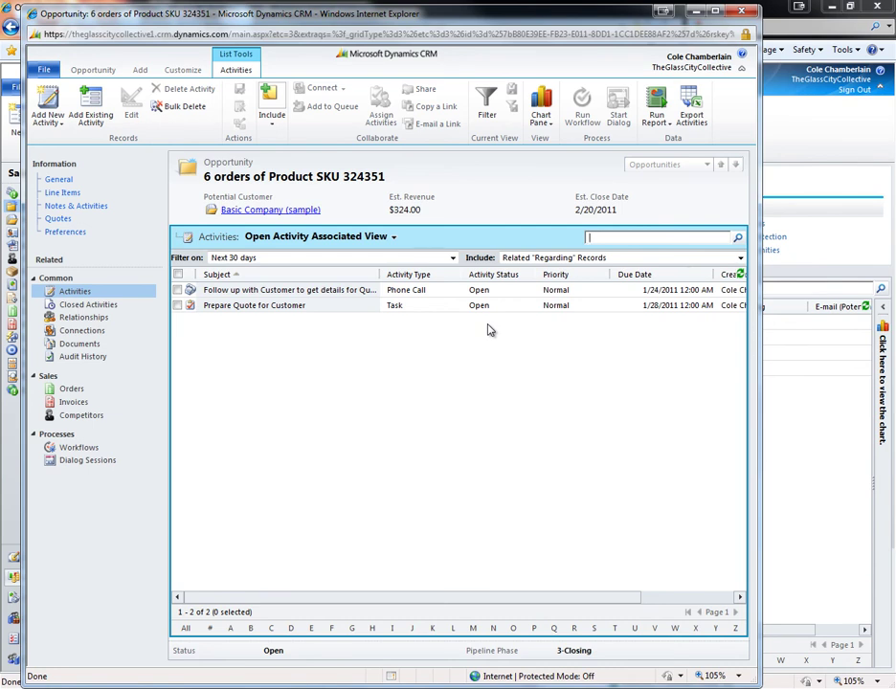
{"action": "left_click", "coordinate": [60, 181]}
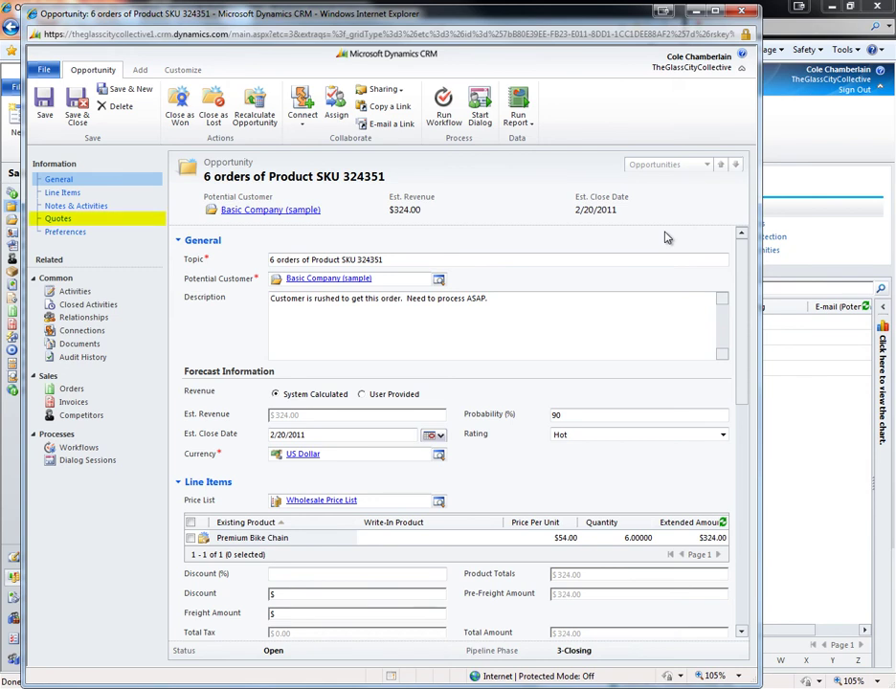
Add a new quote to the opportunity, activate it, and close both records to return to the opportunities list
{"action": "left_click", "coordinate": [116, 219]}
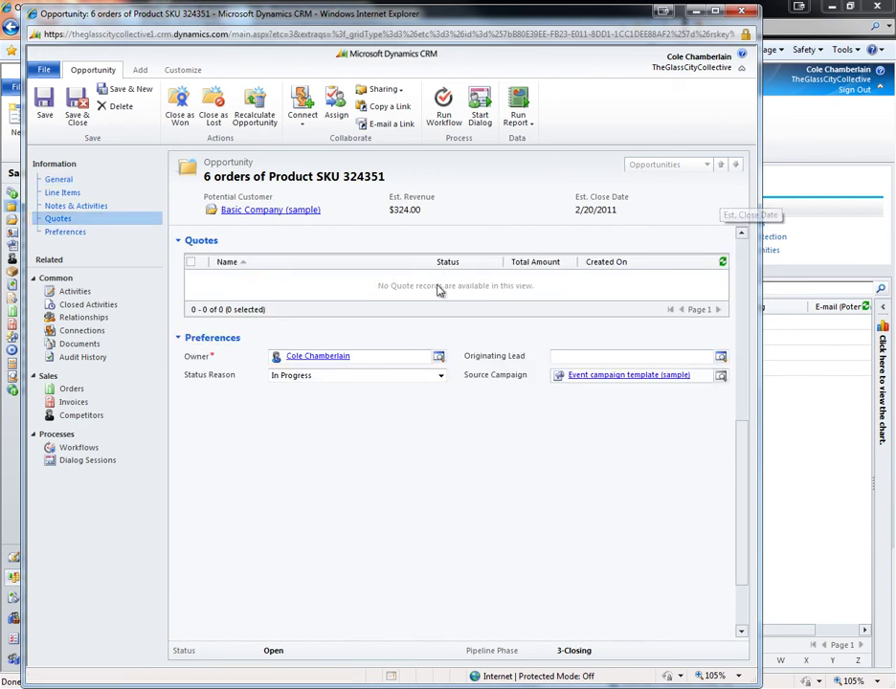
{"action": "left_click", "coordinate": [300, 287]}
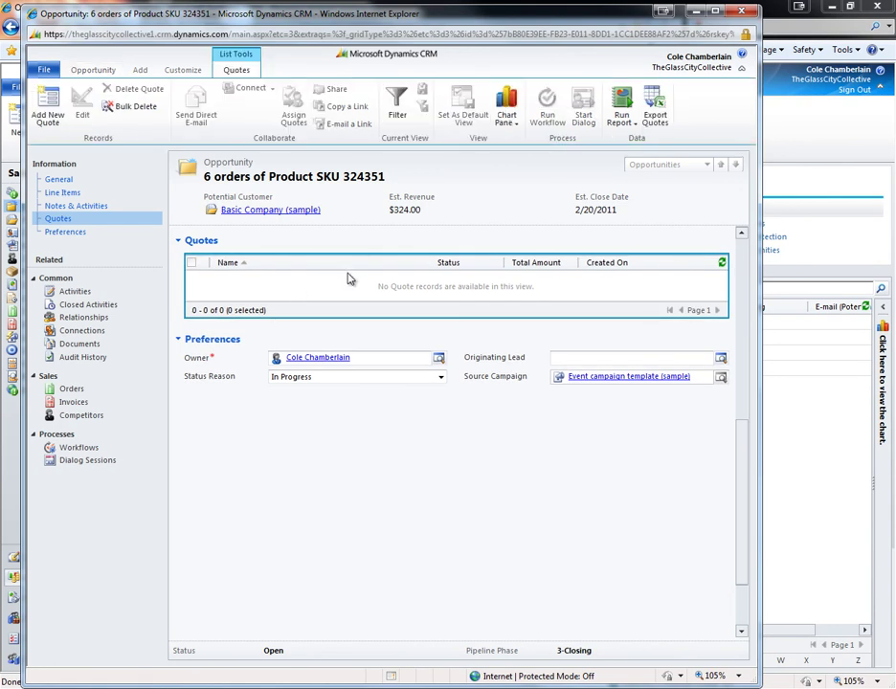
{"action": "left_click", "coordinate": [45, 105]}
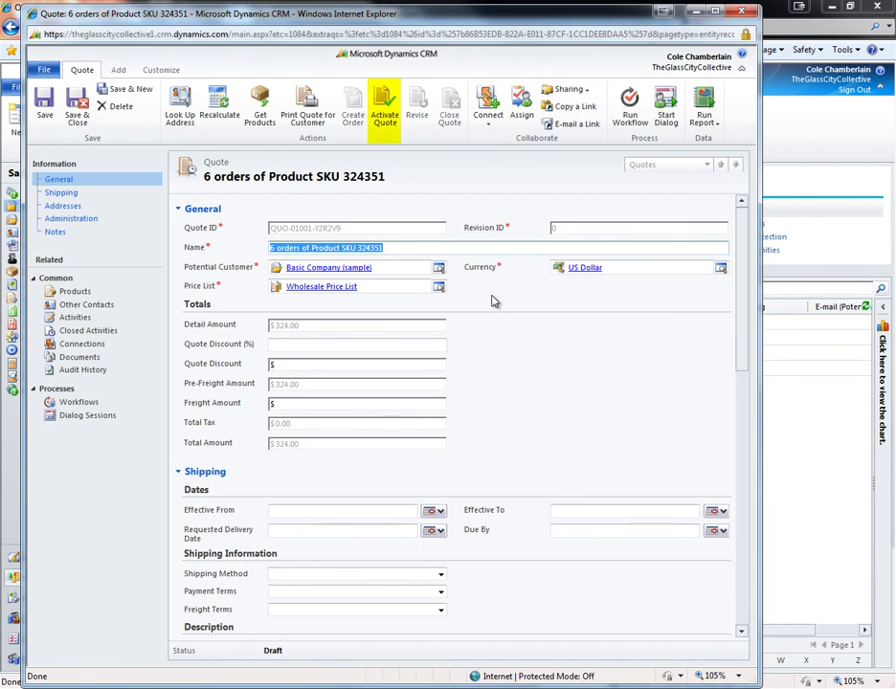
{"action": "left_click", "coordinate": [387, 122]}
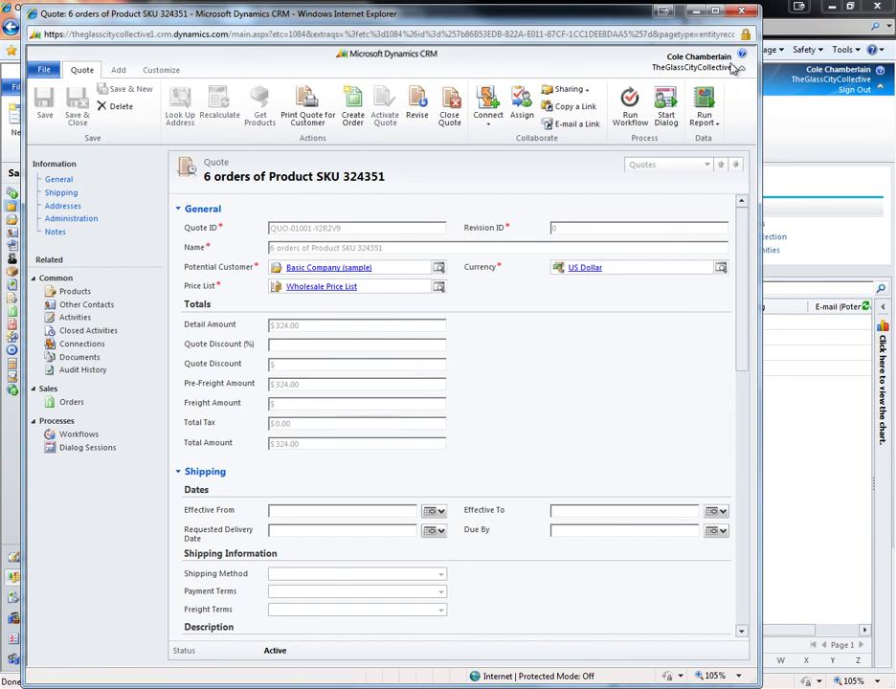
{"action": "left_click", "coordinate": [737, 16]}
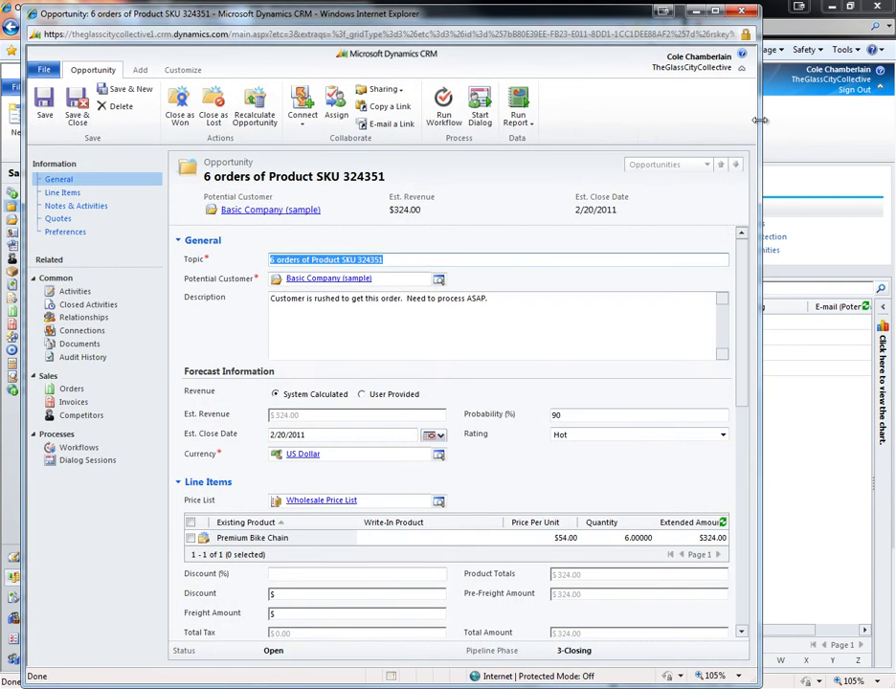
{"action": "left_click", "coordinate": [738, 10]}
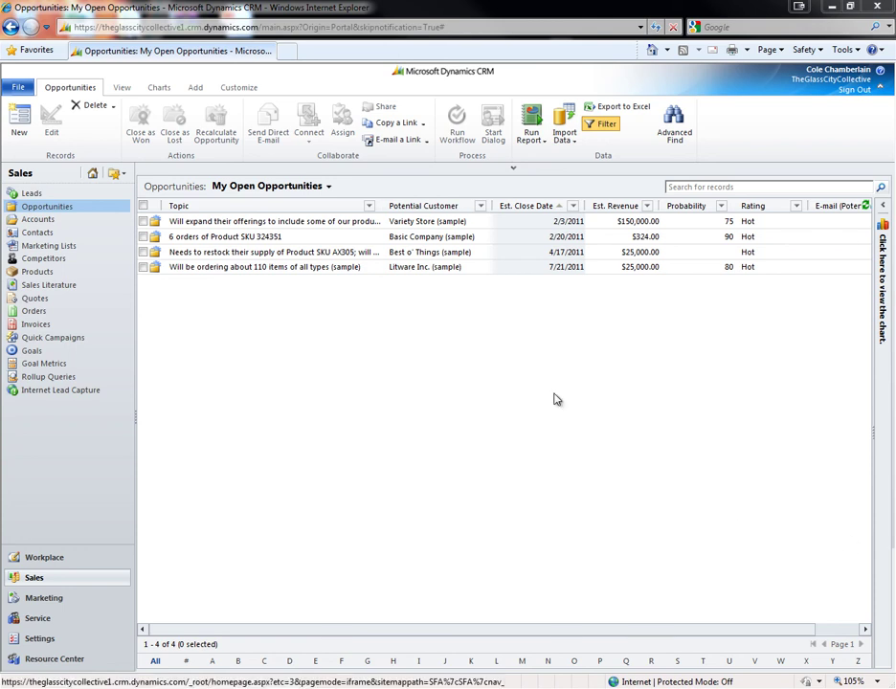
Switch the opportunities list to the Open Opportunities view and display its Sales Pipeline chart
{"action": "left_click", "coordinate": [238, 189]}
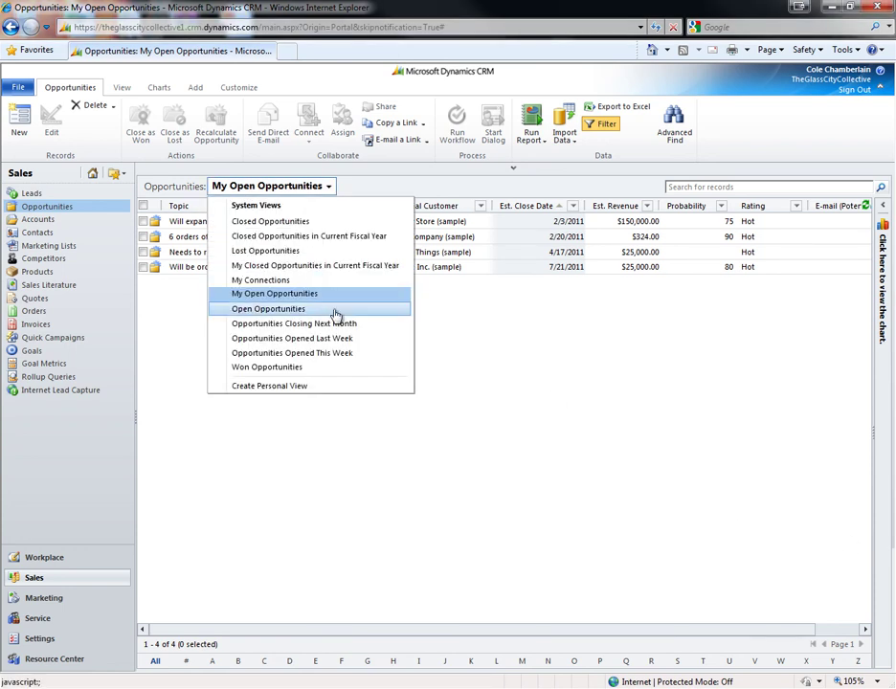
{"action": "left_click", "coordinate": [296, 310]}
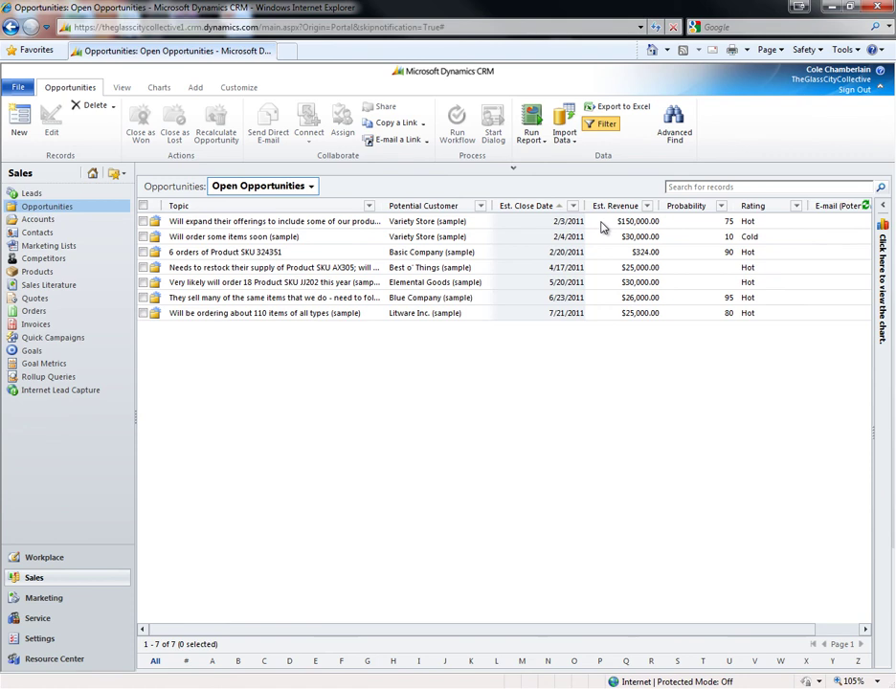
{"action": "left_click", "coordinate": [886, 297]}
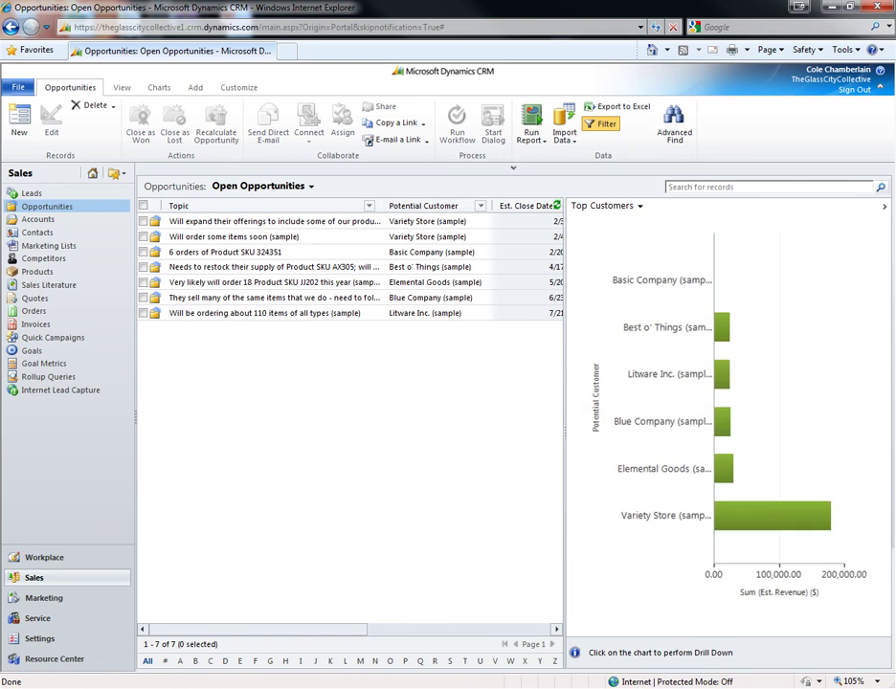
{"action": "left_click", "coordinate": [622, 207]}
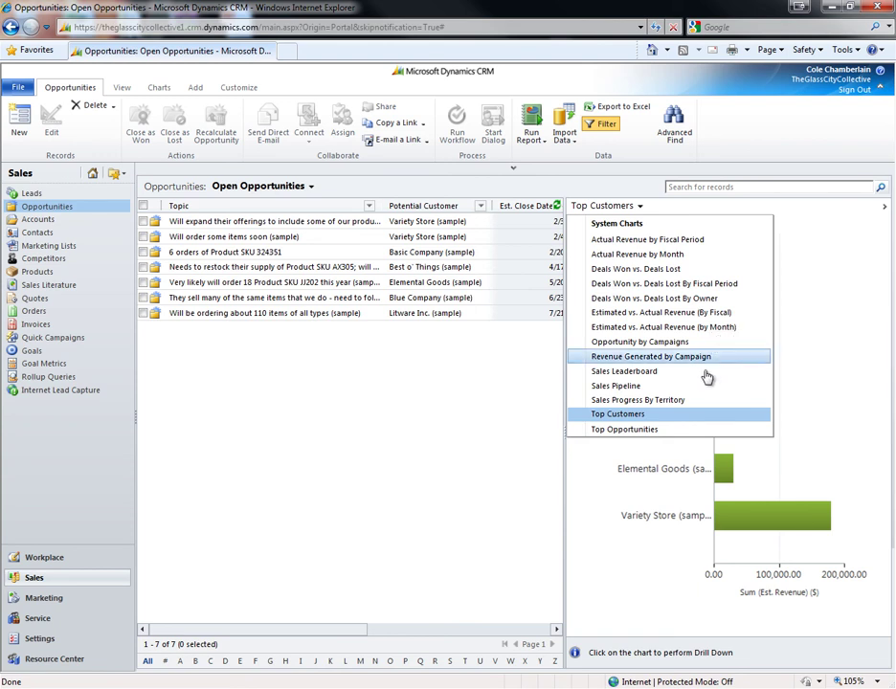
{"action": "left_click", "coordinate": [651, 389]}
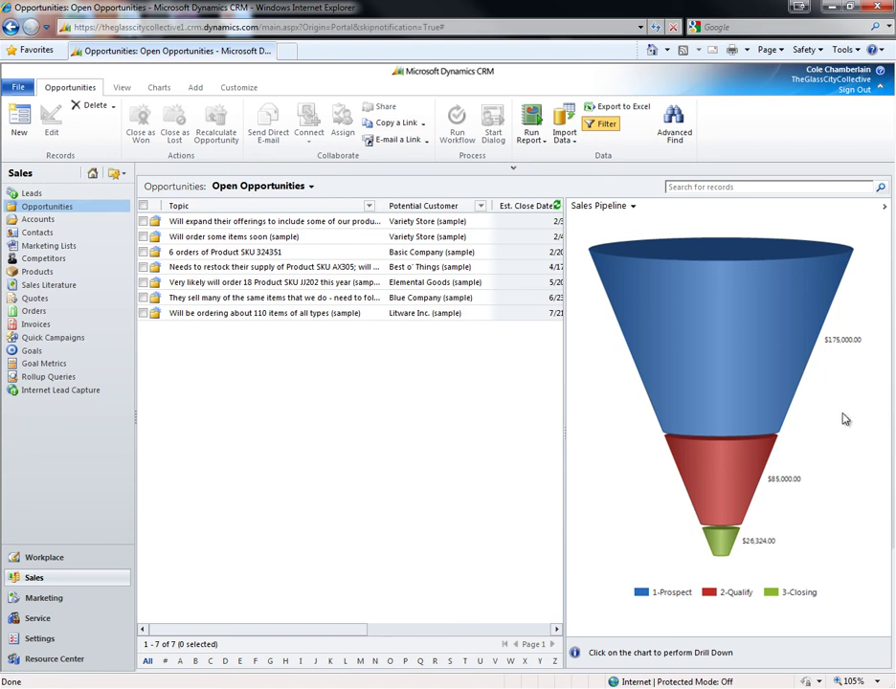
Drill down into the 2-Qualify stage of the pipeline chart by Owner, shown as a pie chart
{"action": "left_click", "coordinate": [742, 494]}
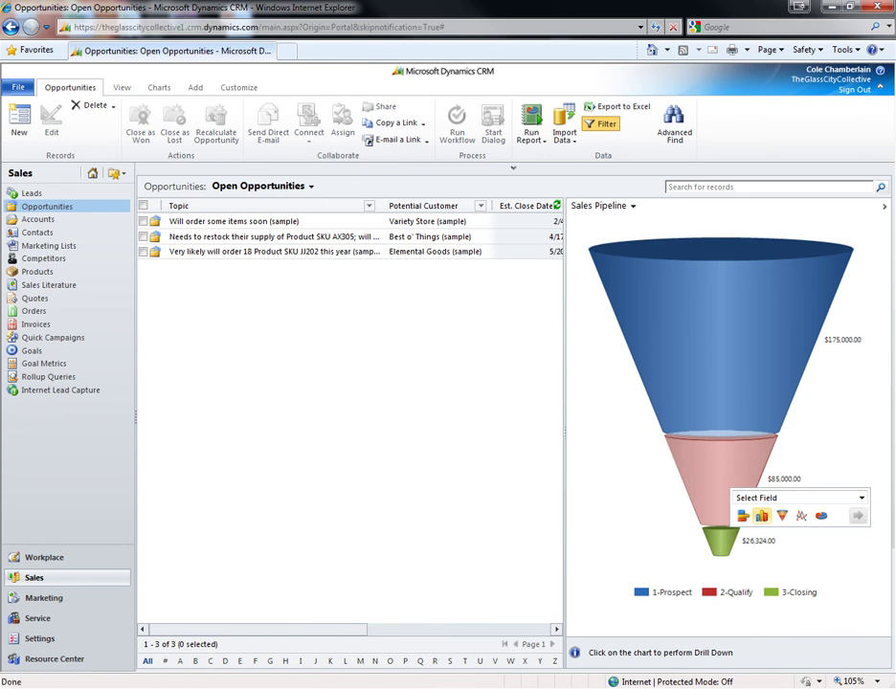
{"action": "left_click", "coordinate": [806, 497]}
{"action": "left_click", "coordinate": [783, 485]}
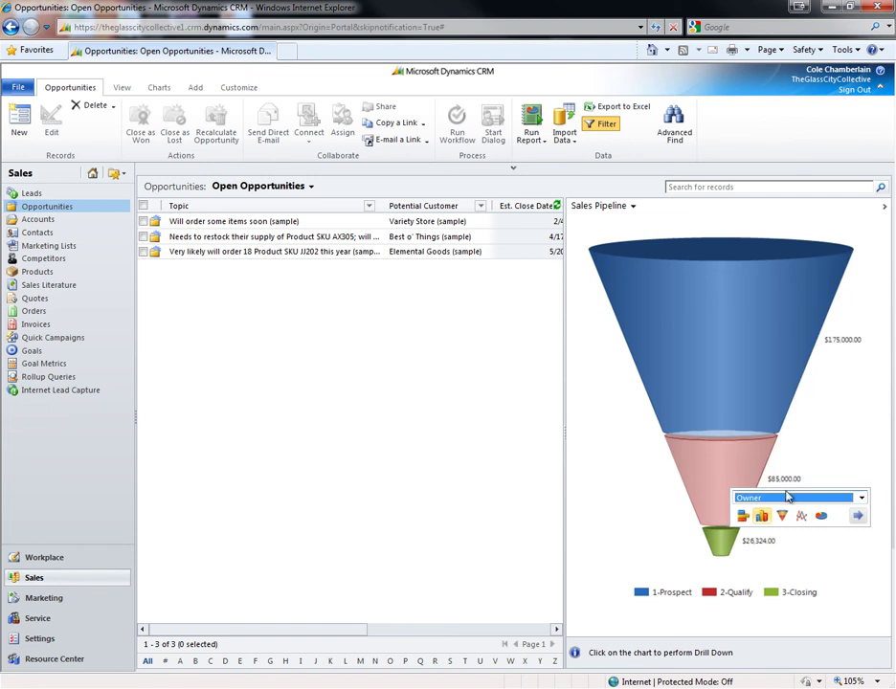
{"action": "left_click", "coordinate": [820, 516]}
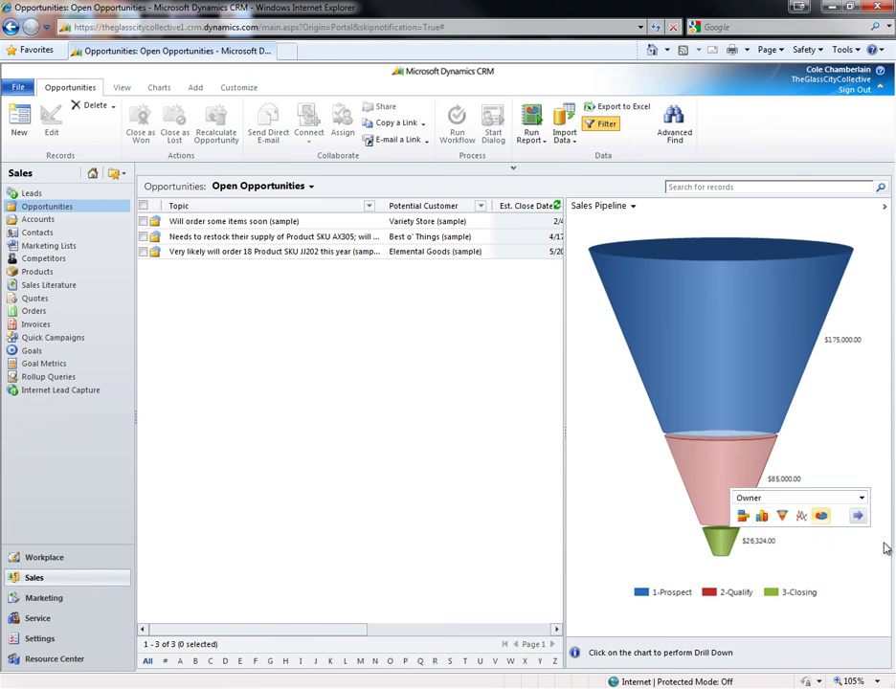
{"action": "left_click", "coordinate": [858, 516]}
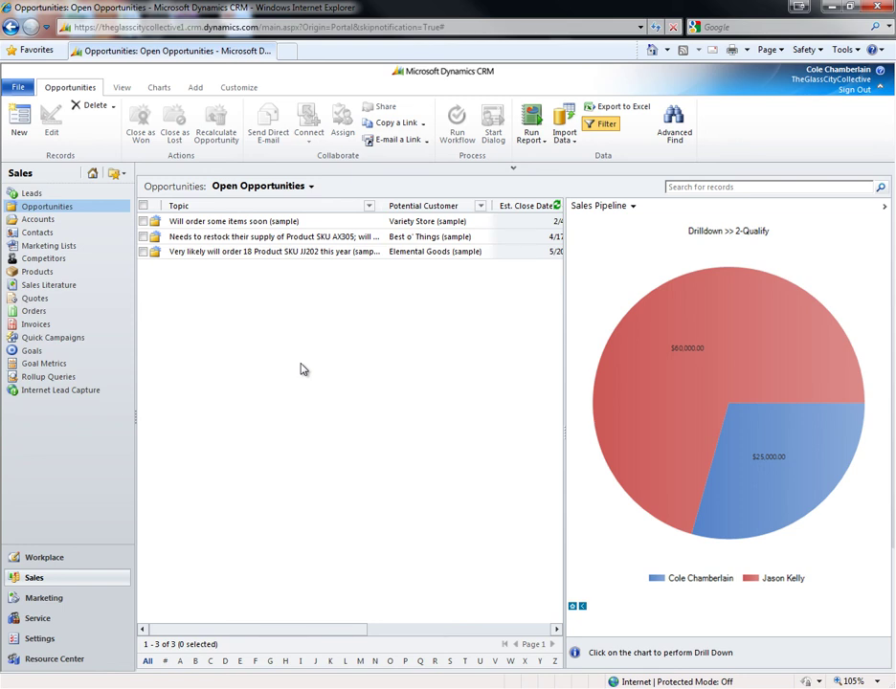
Start a new opportunity chart with Est. Revenue as the series, aggregated by Sum
{"action": "left_click", "coordinate": [160, 87]}
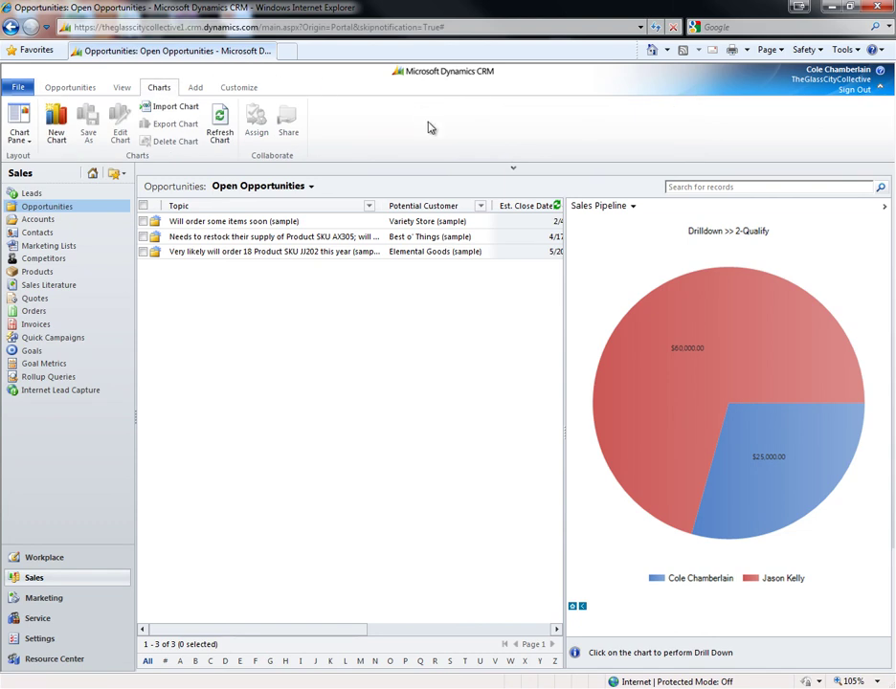
{"action": "left_click", "coordinate": [122, 88]}
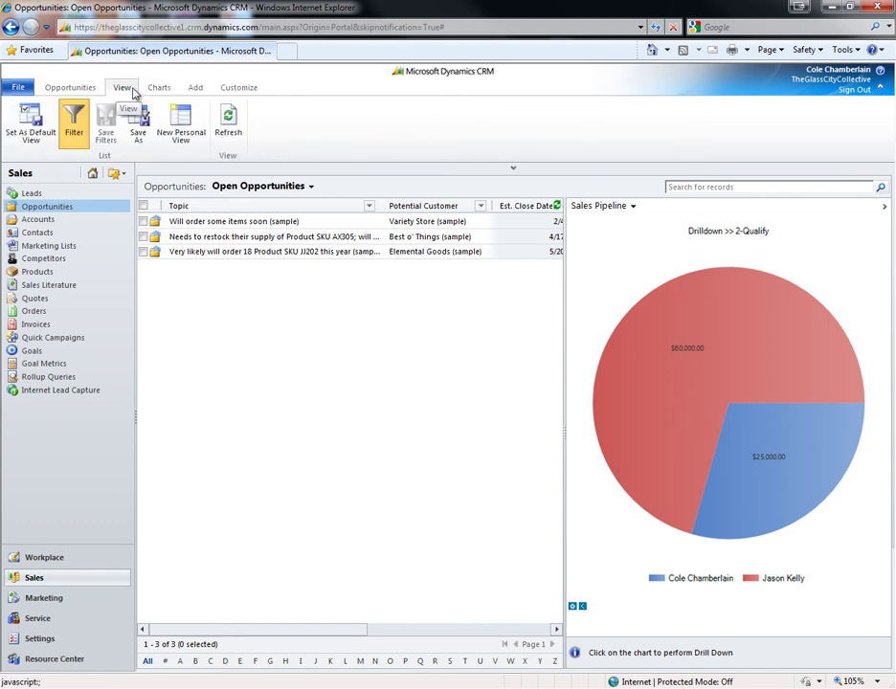
{"action": "left_click", "coordinate": [159, 87]}
{"action": "left_click", "coordinate": [55, 130]}
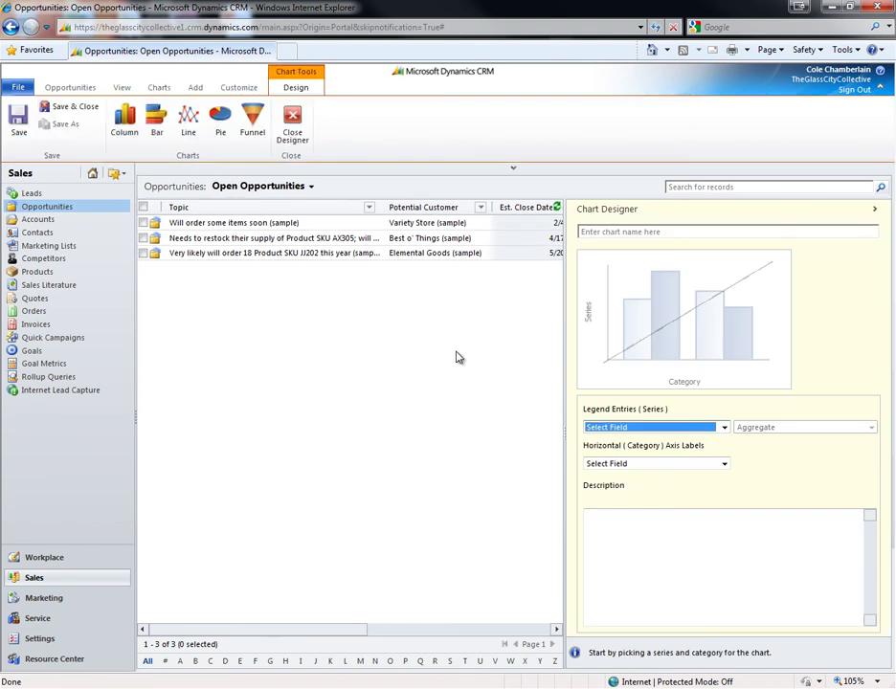
{"action": "left_click", "coordinate": [651, 427]}
{"action": "left_click", "coordinate": [618, 475]}
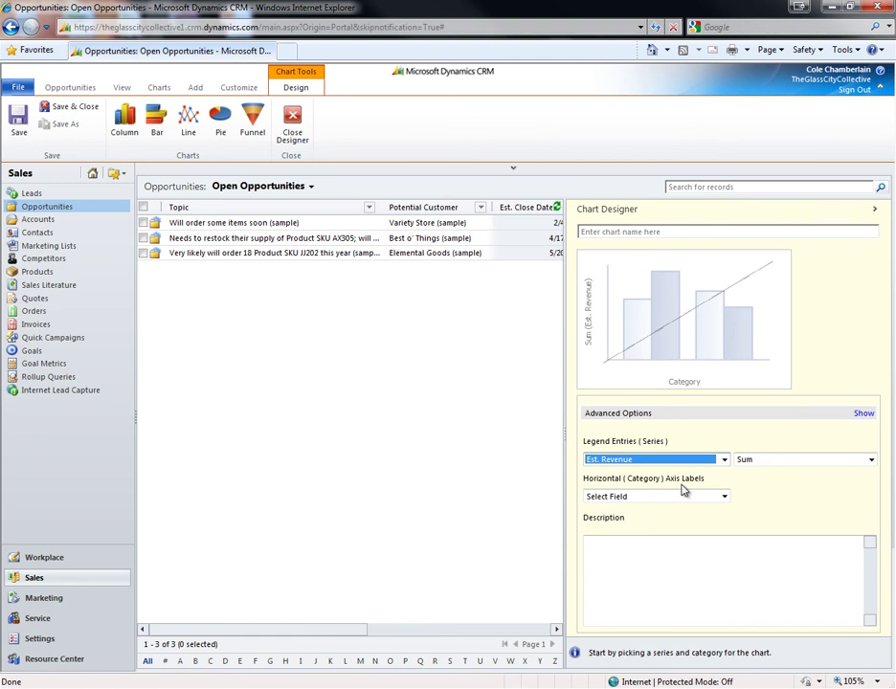
{"action": "left_click", "coordinate": [760, 461]}
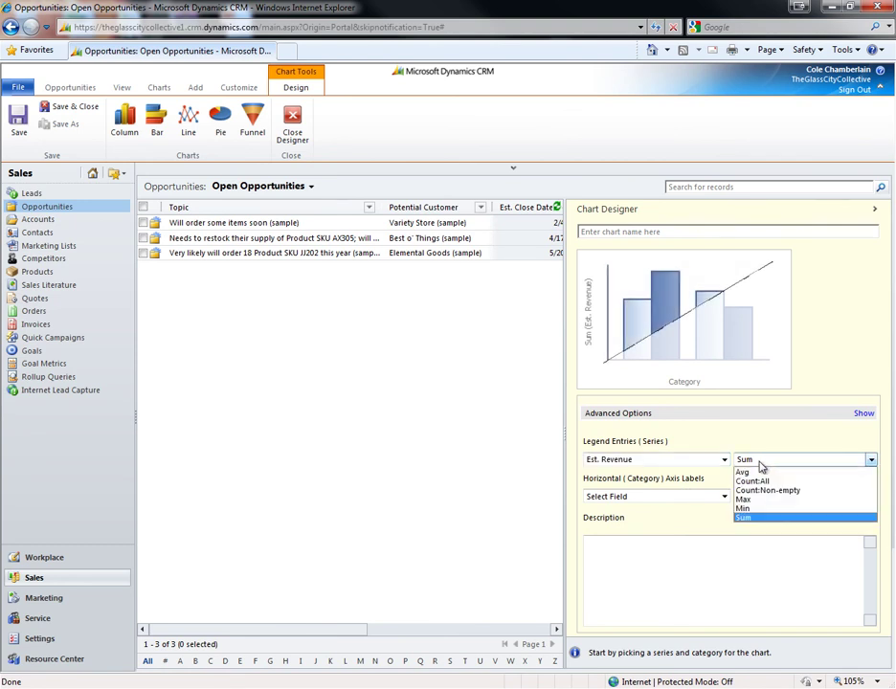
{"action": "left_click", "coordinate": [761, 462]}
Set the new chart's category to Probability and save it as a pie chart, closing the designer
{"action": "left_click", "coordinate": [632, 496]}
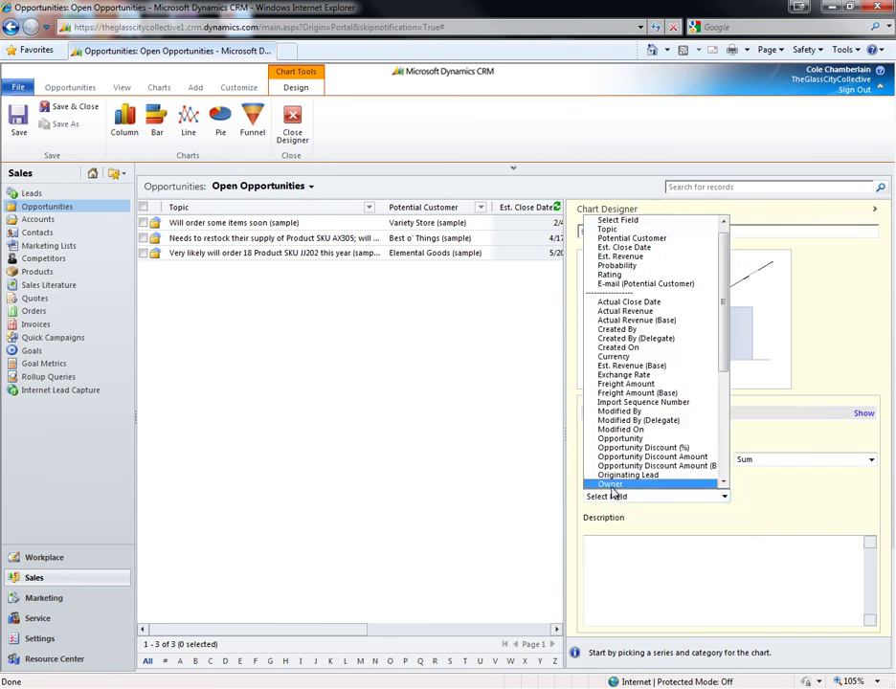
{"action": "left_click", "coordinate": [659, 267]}
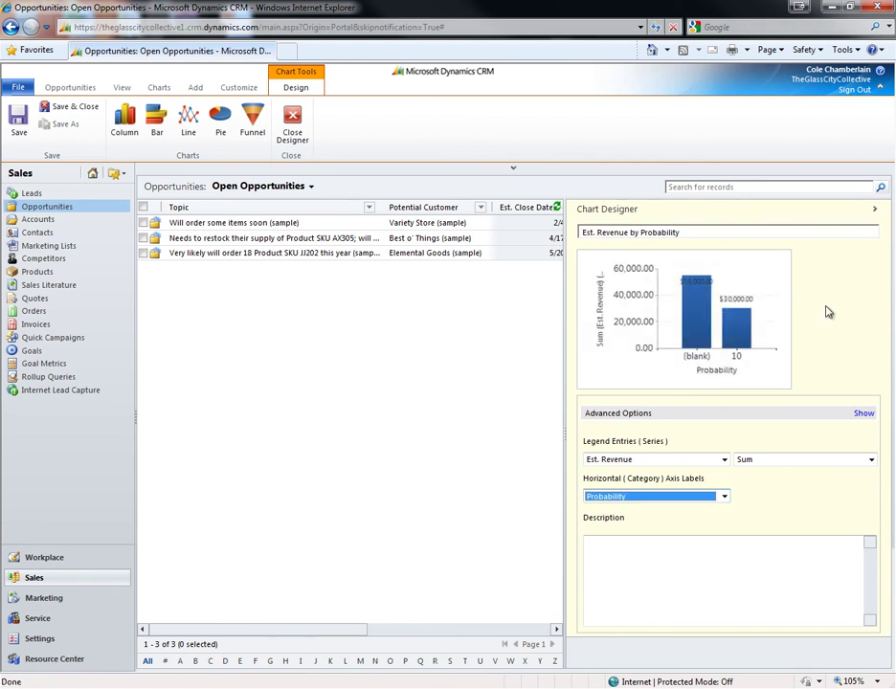
{"action": "left_click", "coordinate": [226, 123]}
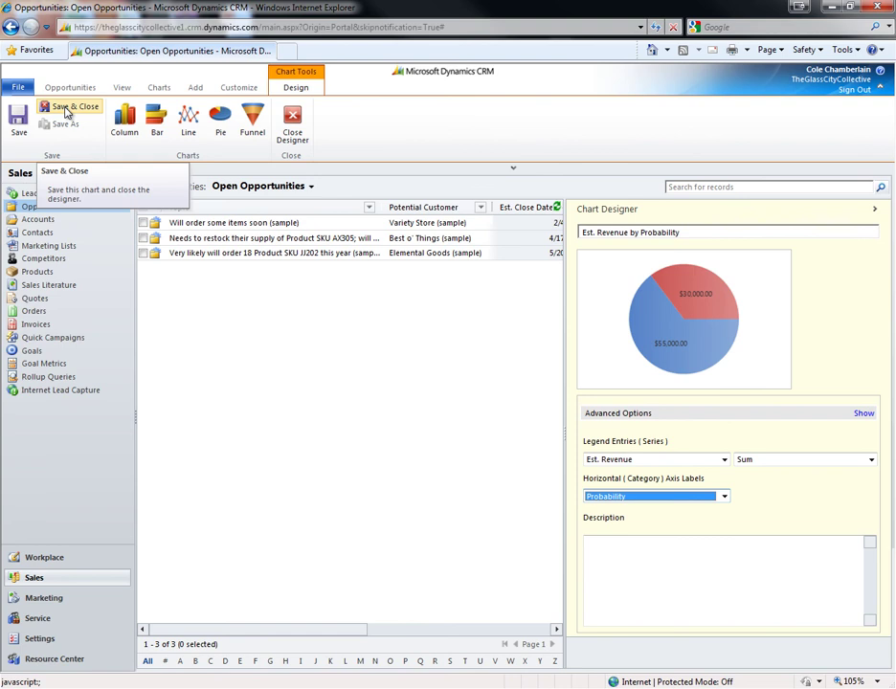
{"action": "left_click", "coordinate": [67, 113]}
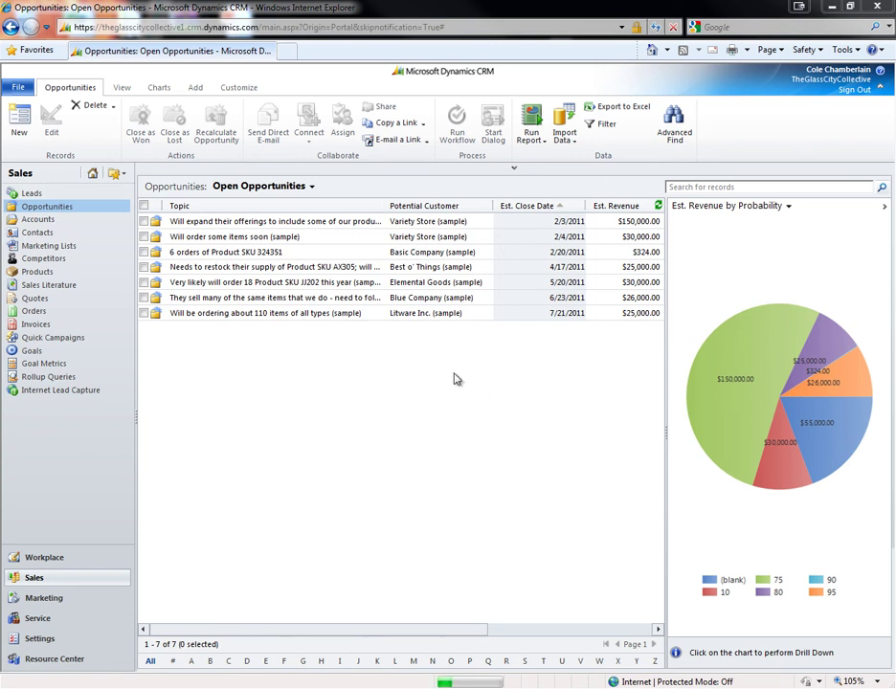
Switch the opportunities list to the My Open Opportunities view
{"action": "left_click", "coordinate": [245, 189]}
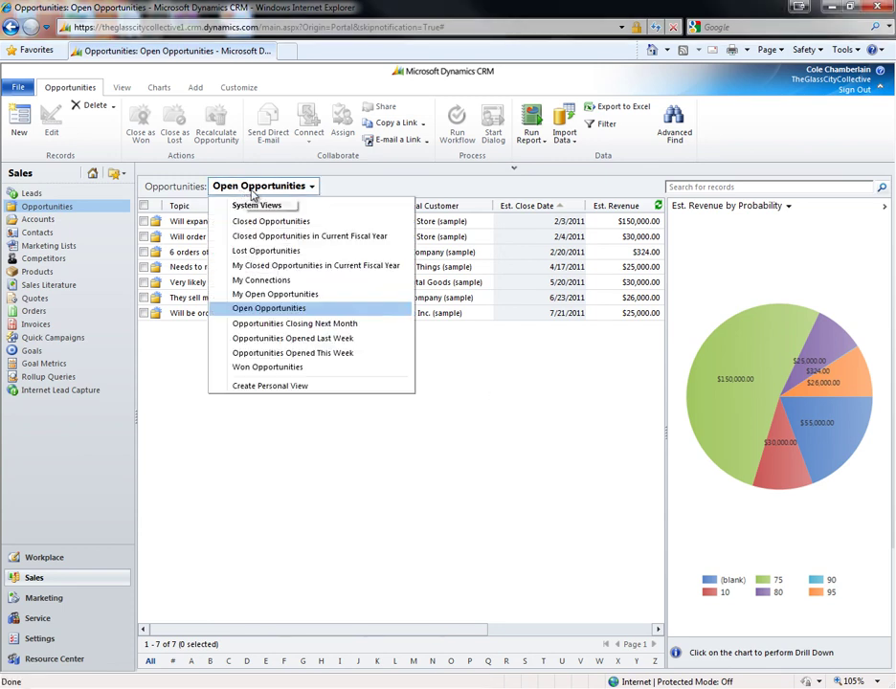
{"action": "left_click", "coordinate": [260, 296]}
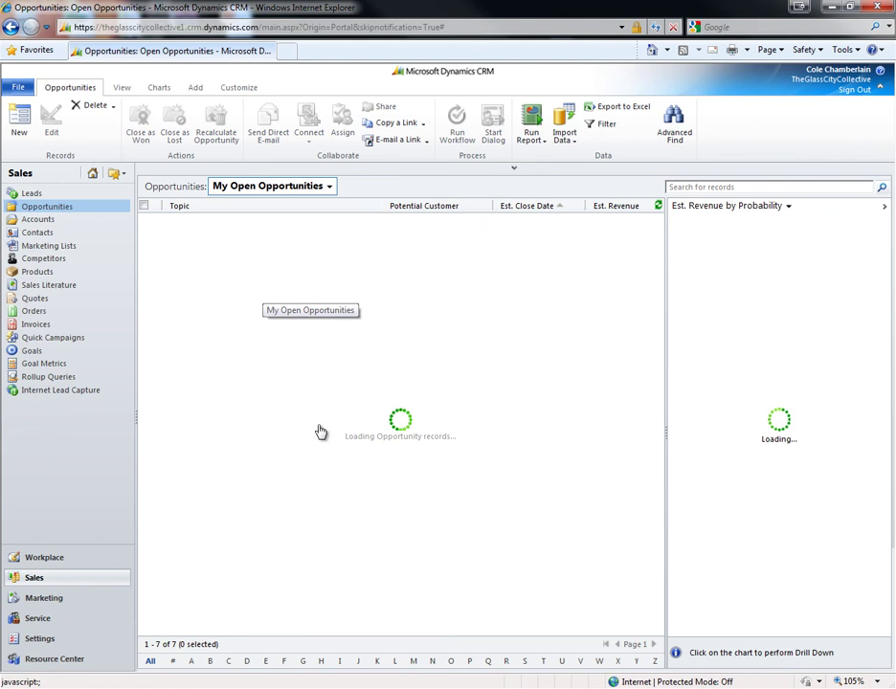